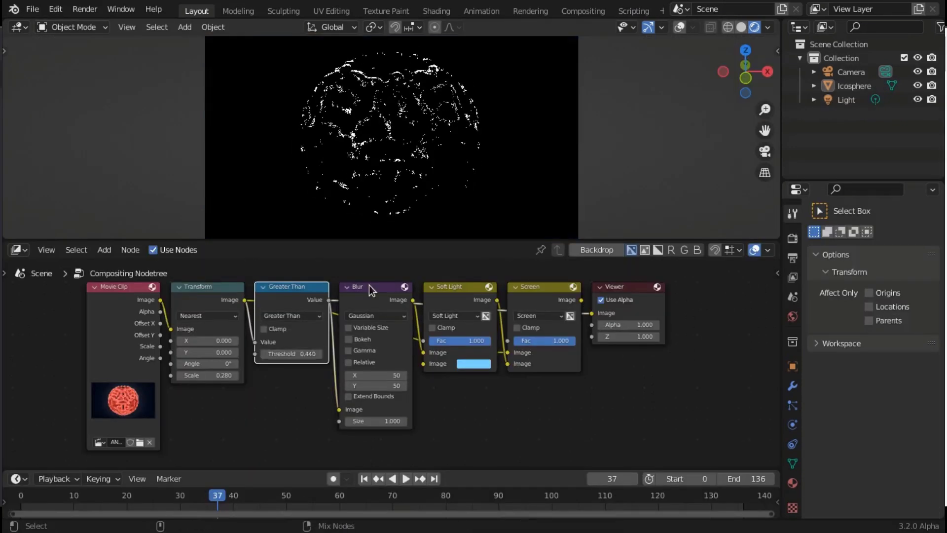
pyautogui.click(369, 286)
pyautogui.click(456, 298)
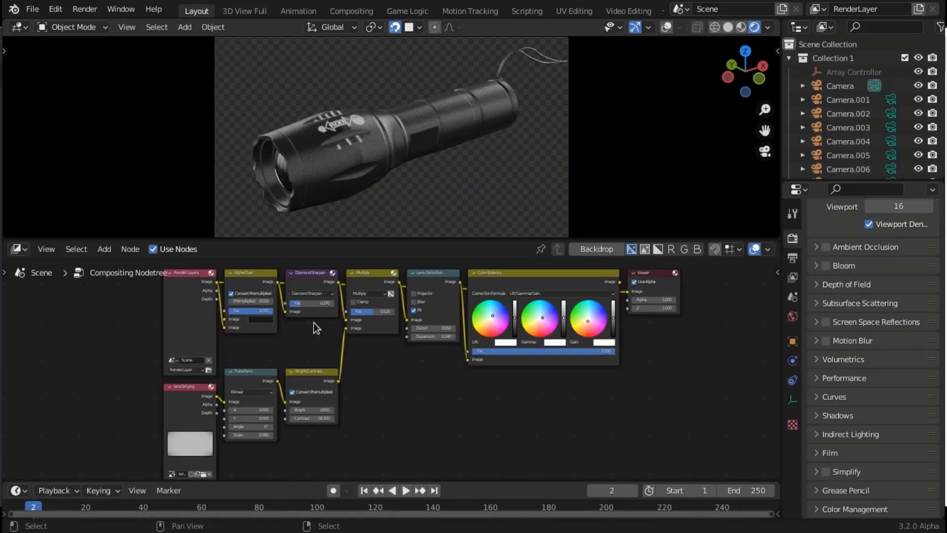
pyautogui.click(252, 274)
pyautogui.click(306, 279)
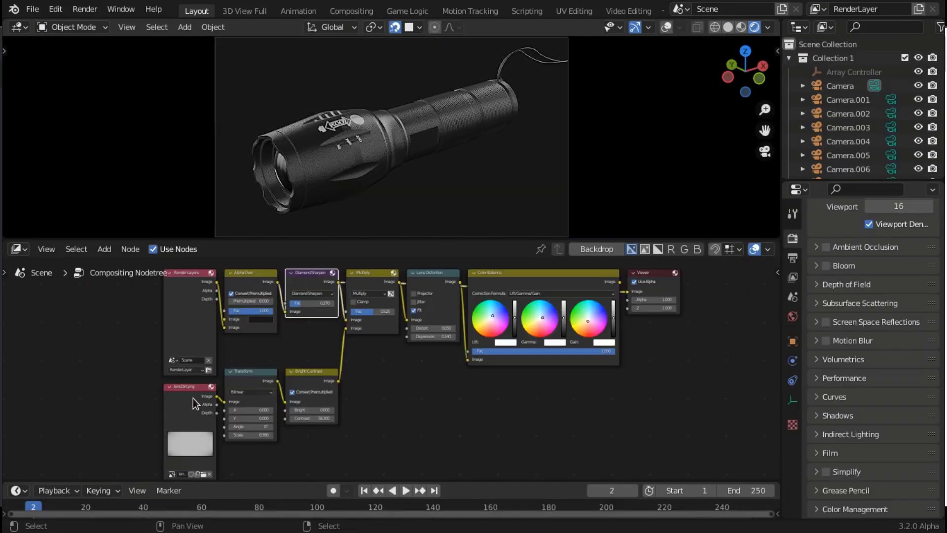
# Blend the lens dirt image over the flashlight render by raising the Multiply node's factor
pyautogui.keyDown('ctrl'); pyautogui.keyDown('shift'); pyautogui.click(193, 397); pyautogui.keyUp('shift'); pyautogui.keyUp('ctrl')
pyautogui.keyDown('ctrl'); pyautogui.keyDown('shift'); pyautogui.click(245, 376); pyautogui.keyUp('shift'); pyautogui.keyUp('ctrl')
pyautogui.keyDown('ctrl'); pyautogui.keyDown('shift'); pyautogui.click(301, 377); pyautogui.keyUp('shift'); pyautogui.keyUp('ctrl')
pyautogui.keyDown('ctrl'); pyautogui.keyDown('shift'); pyautogui.click(373, 283); pyautogui.keyUp('shift'); pyautogui.keyUp('ctrl')
pyautogui.moveTo(375, 311)
pyautogui.mouseDown()
pyautogui.moveTo(384, 312)
pyautogui.moveTo(361, 312)
pyautogui.moveTo(383, 311)
pyautogui.mouseUp()
# Add lens distortion with dispersion to the flashlight composite and grade it bluish with the Color Balance node
pyautogui.keyDown('ctrl'); pyautogui.keyDown('shift'); pyautogui.click(431, 283); pyautogui.keyUp('shift'); pyautogui.keyUp('ctrl')
pyautogui.moveTo(440, 327)
pyautogui.mouseDown()
pyautogui.moveTo(425, 326)
pyautogui.moveTo(445, 335)
pyautogui.mouseUp()
pyautogui.keyDown('ctrl'); pyautogui.keyDown('shift'); pyautogui.click(509, 283); pyautogui.keyUp('shift'); pyautogui.keyUp('ctrl')
pyautogui.moveTo(542, 316); pyautogui.dragTo(494, 314)
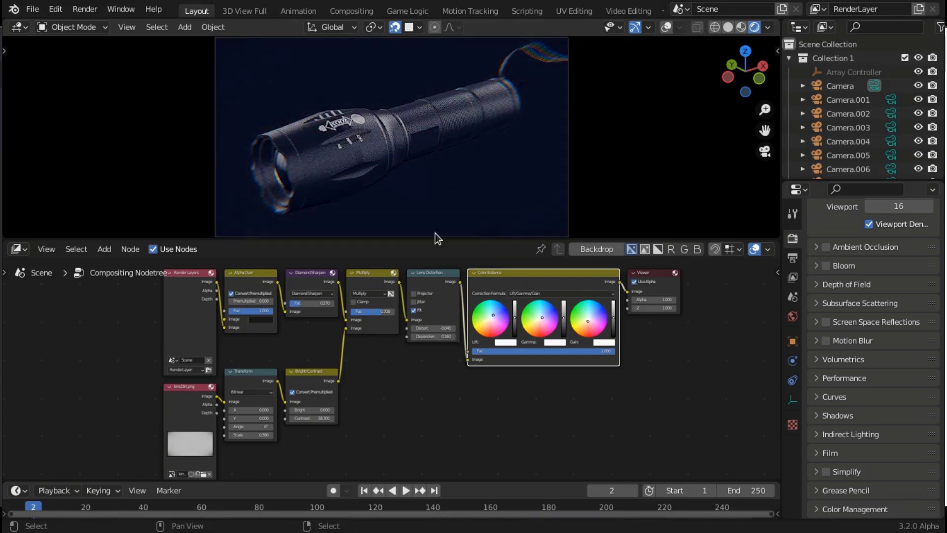
# Reposition the printed logo markings along the flashlight's body
pyautogui.press('g')
pyautogui.click(355, 166)
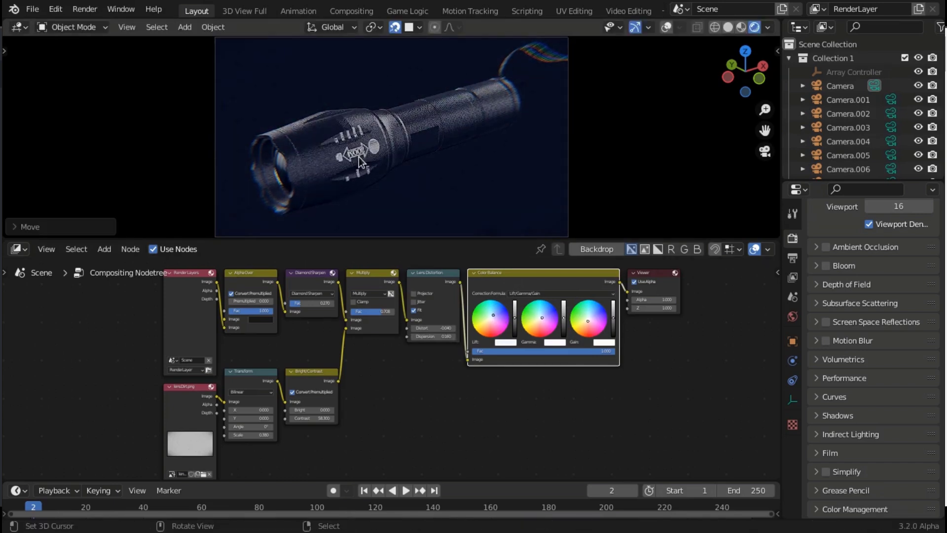
pyautogui.moveTo(390, 160); pyautogui.dragTo(455, 149, button='middle')
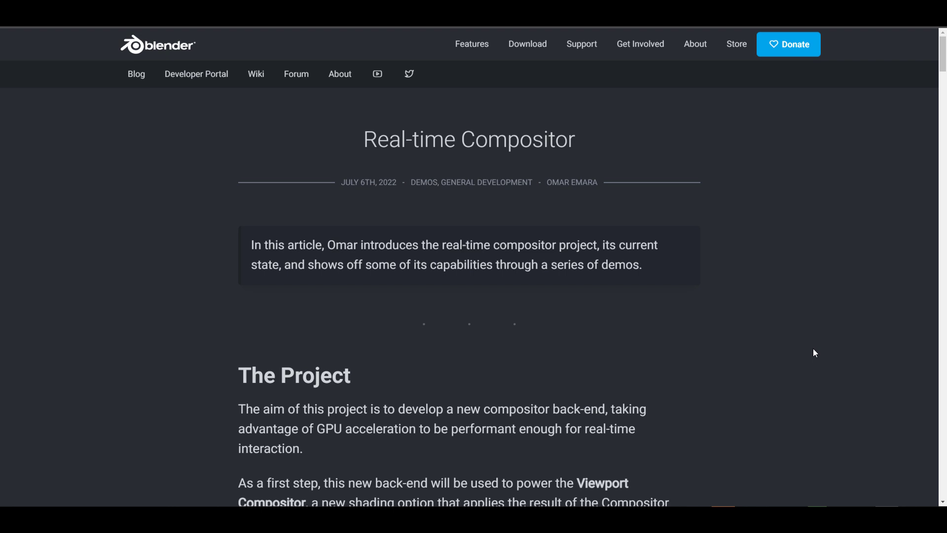
# Read the Real-time Compositor article's usage instructions and demos, and open its linked experimental branch builds page
pyautogui.scroll(-3, 815, 353)
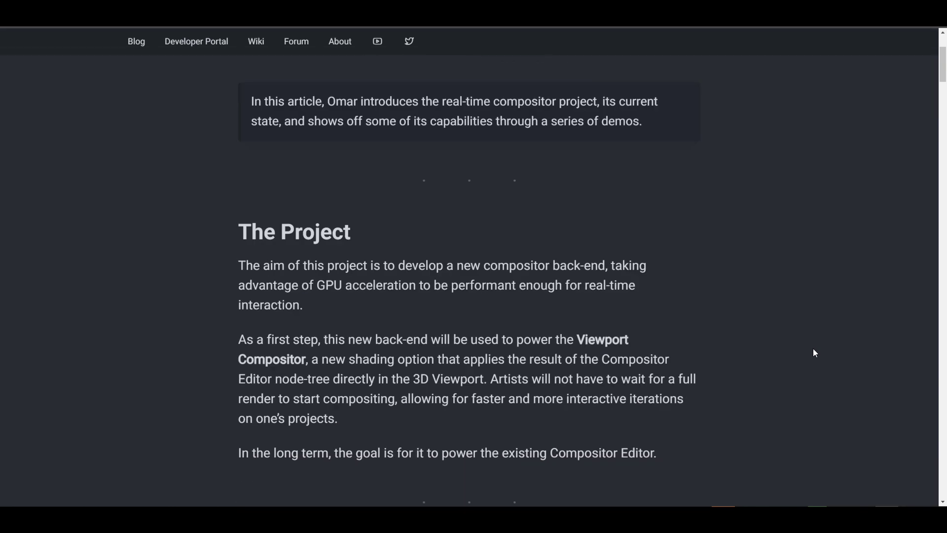
pyautogui.scroll(-3, 815, 353)
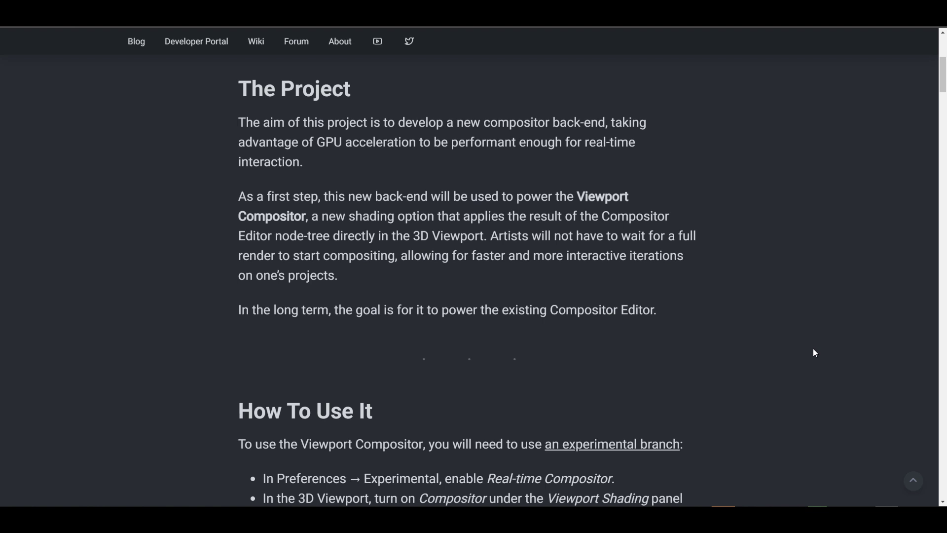
pyautogui.scroll(-4, 815, 354)
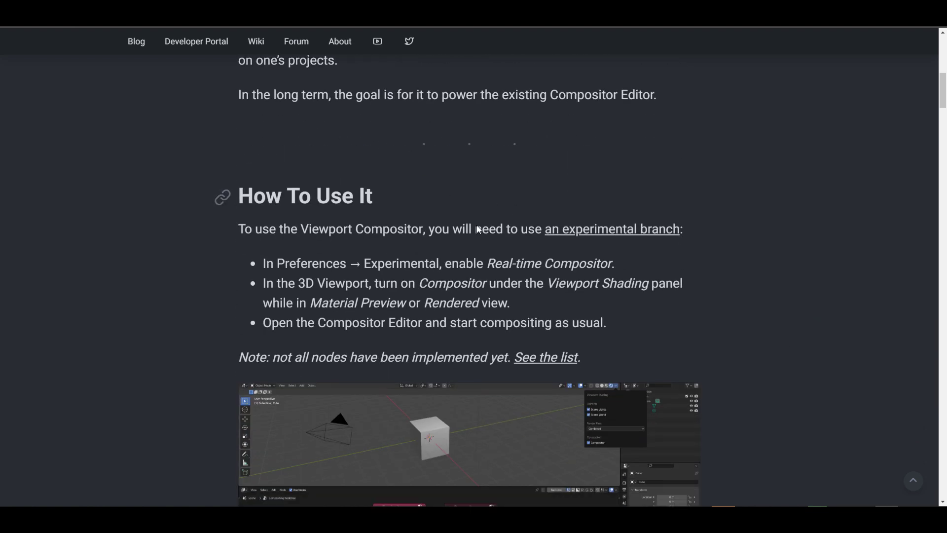
pyautogui.click(585, 230)
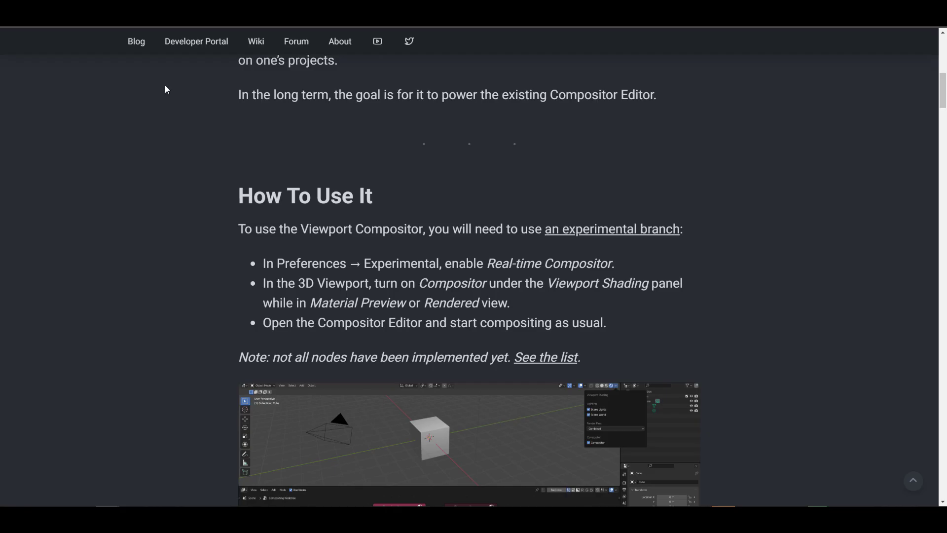
pyautogui.scroll(-15, 647, 221)
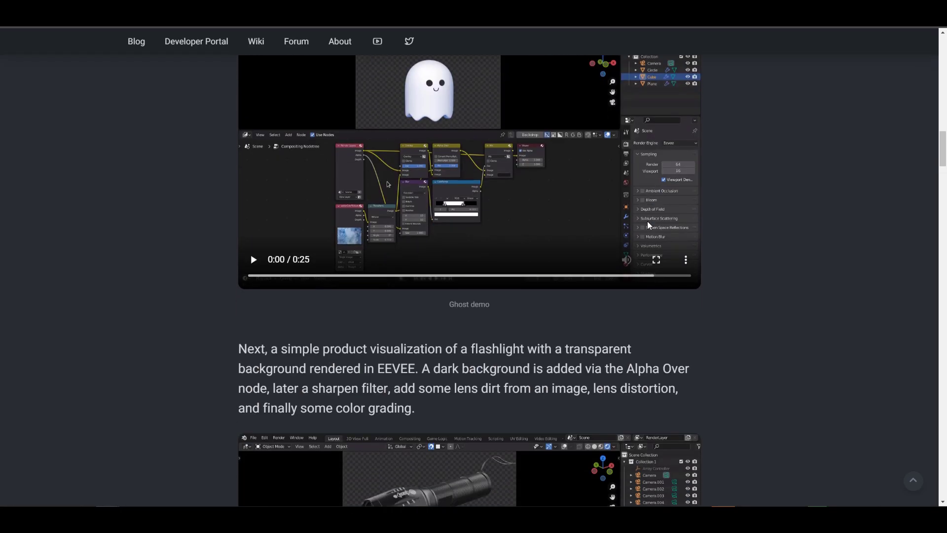
pyautogui.scroll(-10, 648, 221)
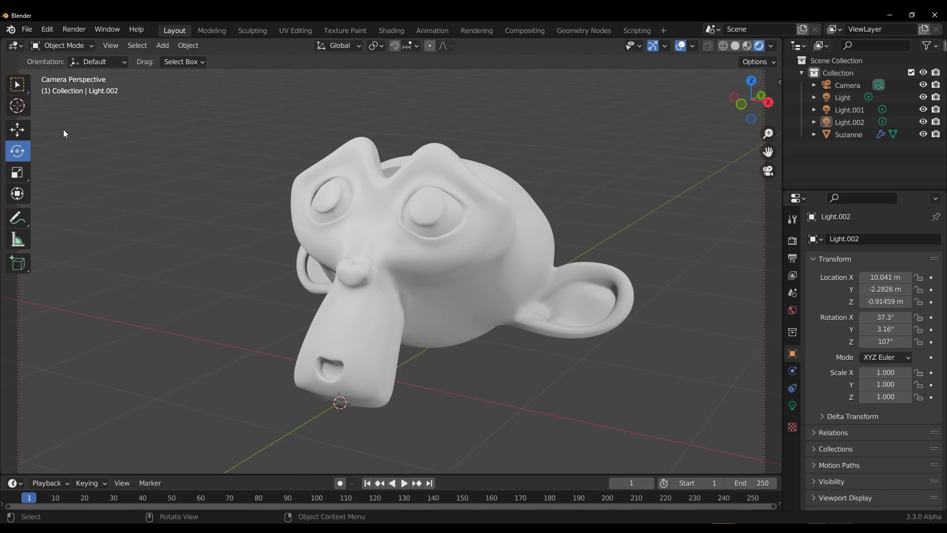
# In Blender, check the Realtime Compositor setting in the experimental preferences and open the viewport's shading options
pyautogui.click(47, 30)
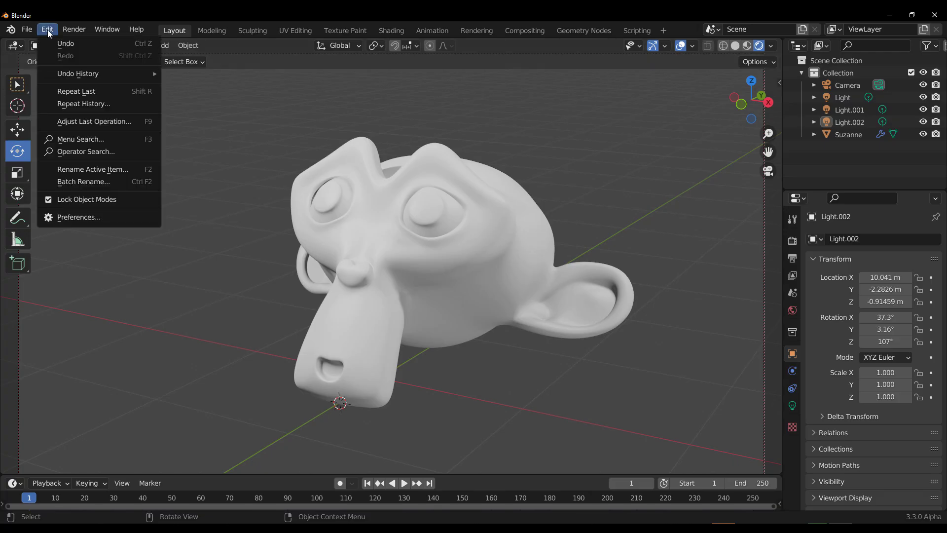
pyautogui.click(100, 221)
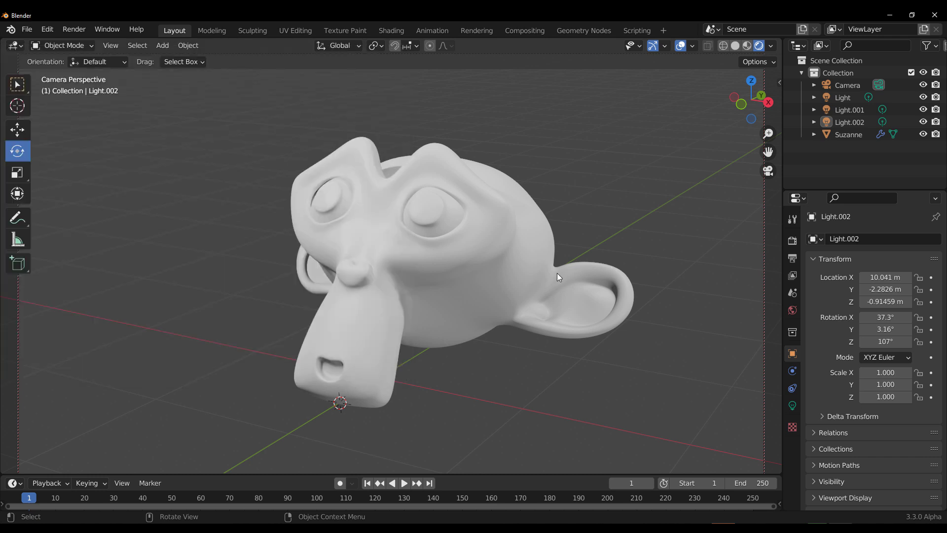
pyautogui.moveTo(556, 273)
pyautogui.mouseDown(button='middle')
pyautogui.moveTo(559, 258)
pyautogui.moveTo(548, 272)
pyautogui.mouseUp(button='middle')
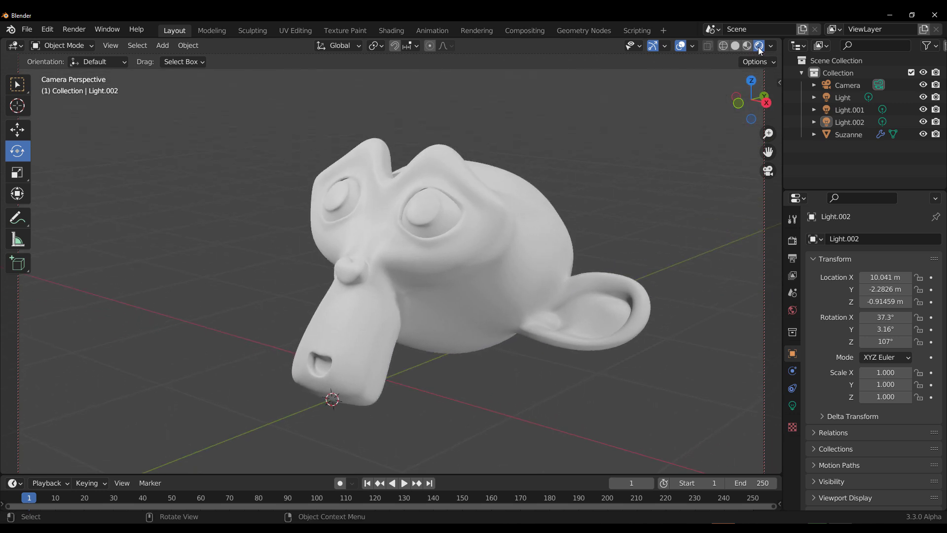
pyautogui.click(772, 46)
# Split the 3D viewport in two and turn the new area into a widened Compositor editor
pyautogui.moveTo(435, 475)
pyautogui.mouseDown()
pyautogui.moveTo(437, 367)
pyautogui.moveTo(439, 489)
pyautogui.moveTo(437, 481)
pyautogui.mouseUp()
pyautogui.moveTo(3, 477); pyautogui.dragTo(417, 450)
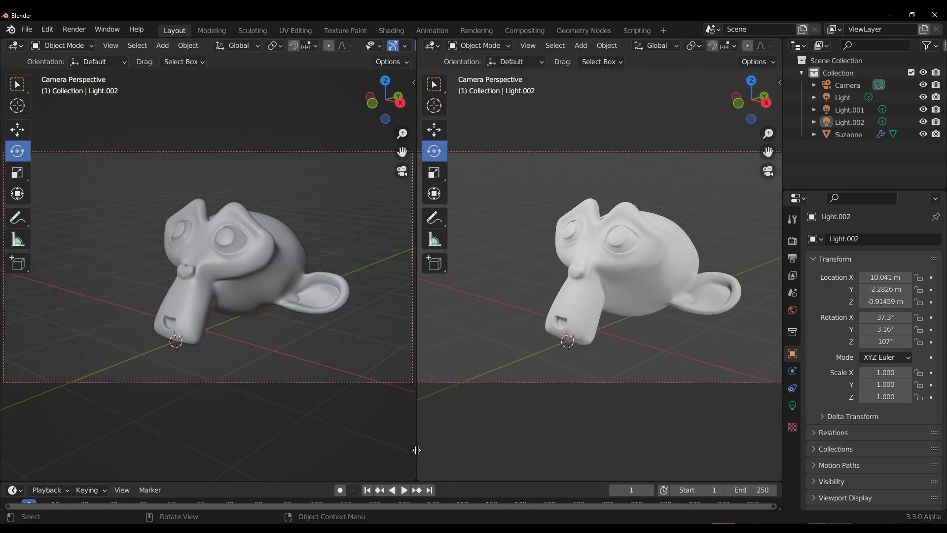
pyautogui.click(17, 47)
pyautogui.click(57, 119)
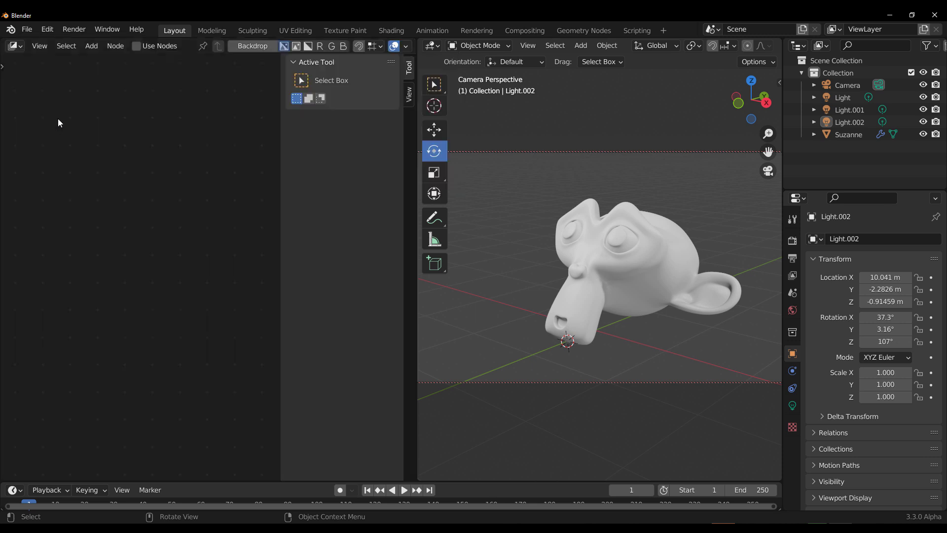
pyautogui.moveTo(281, 235); pyautogui.dragTo(496, 257)
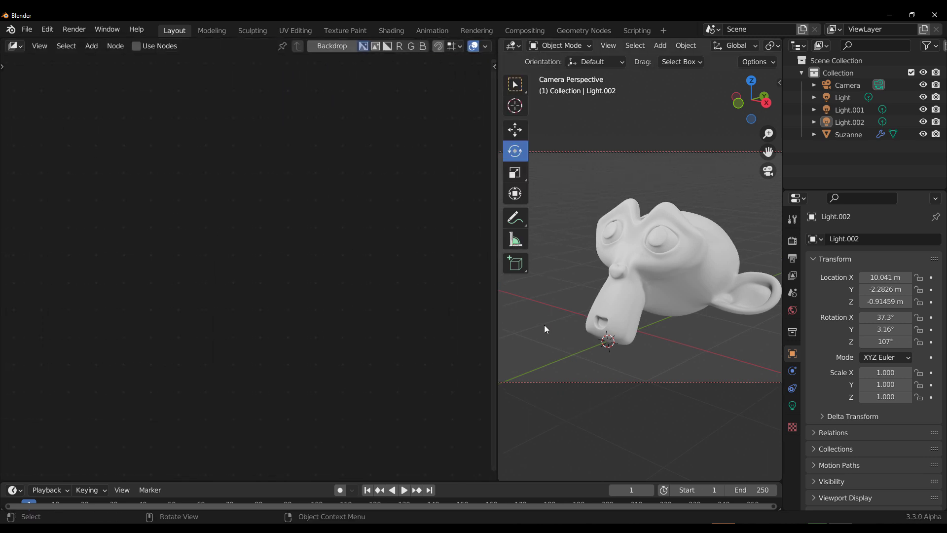
pyautogui.moveTo(521, 334); pyautogui.dragTo(546, 327, button='middle')
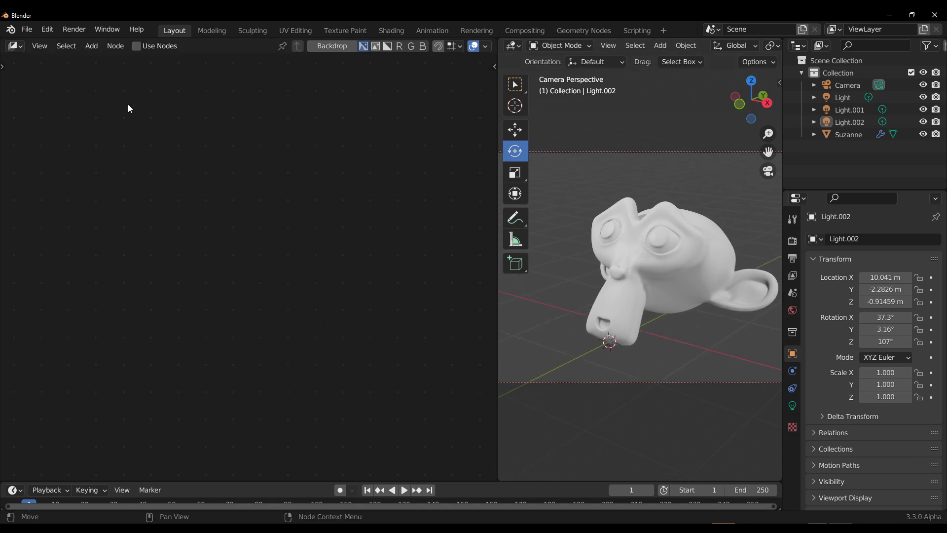
# Enable compositing nodes for the scene and space the Render Layers and Composite nodes further apart
pyautogui.click(137, 46)
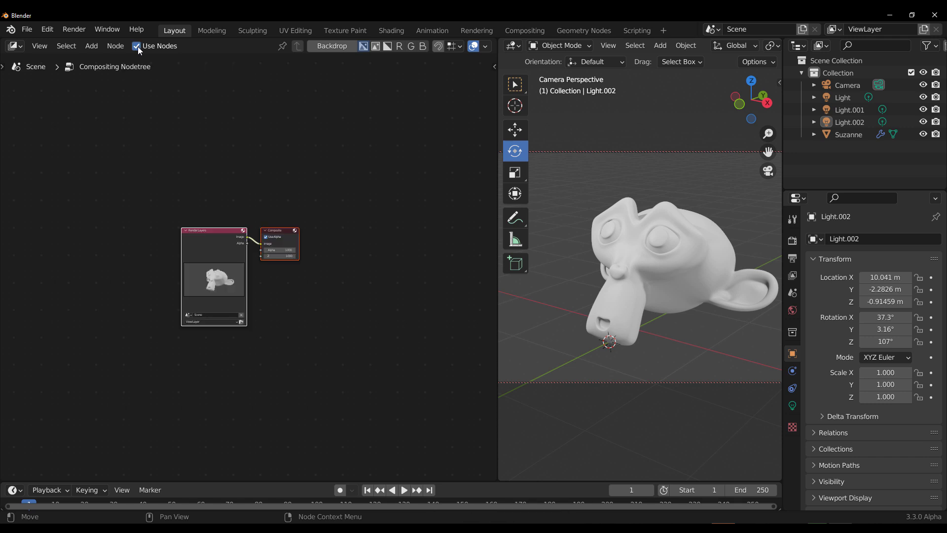
pyautogui.moveTo(328, 302); pyautogui.dragTo(263, 324, button='middle')
pyautogui.moveTo(269, 207); pyautogui.dragTo(372, 206)
pyautogui.click(306, 312)
pyautogui.moveTo(211, 237); pyautogui.dragTo(119, 234)
# Insert a Bright/Contrast node between the Render Layers image output and the Composite image input
pyautogui.moveTo(191, 222); pyautogui.dragTo(247, 275)
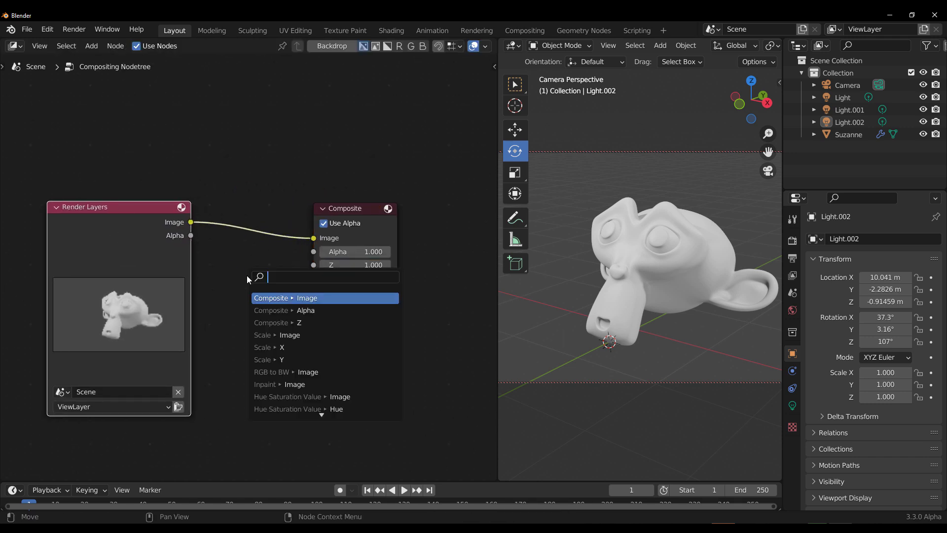
pyautogui.write('br')
pyautogui.press('Return')
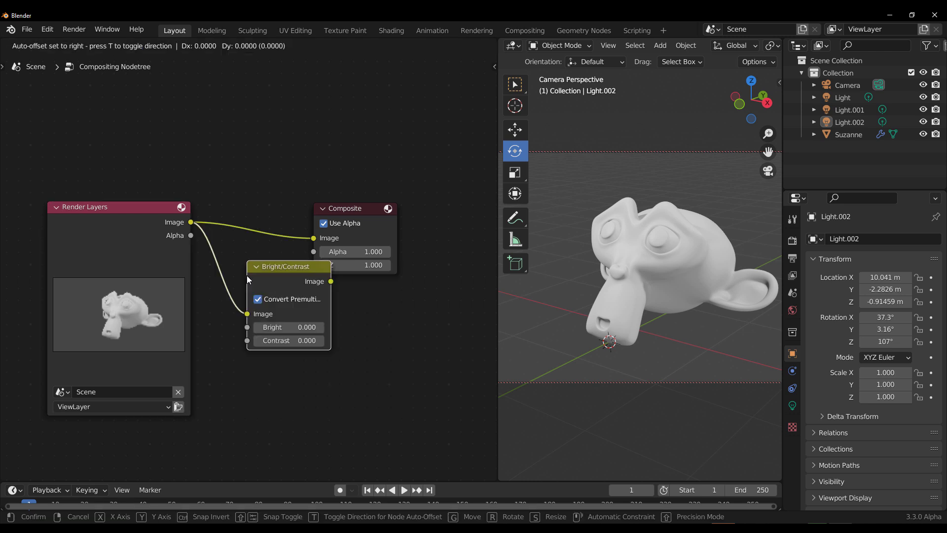
pyautogui.click(247, 275)
pyautogui.moveTo(331, 281); pyautogui.dragTo(403, 211)
# Set the Bright/Contrast node's brightness to 10.900
pyautogui.scroll(2, 309, 334)
pyautogui.scroll(2, 311, 337)
pyautogui.moveTo(292, 350)
pyautogui.mouseDown()
pyautogui.moveTo(320, 349)
pyautogui.moveTo(288, 349)
pyautogui.mouseUp()
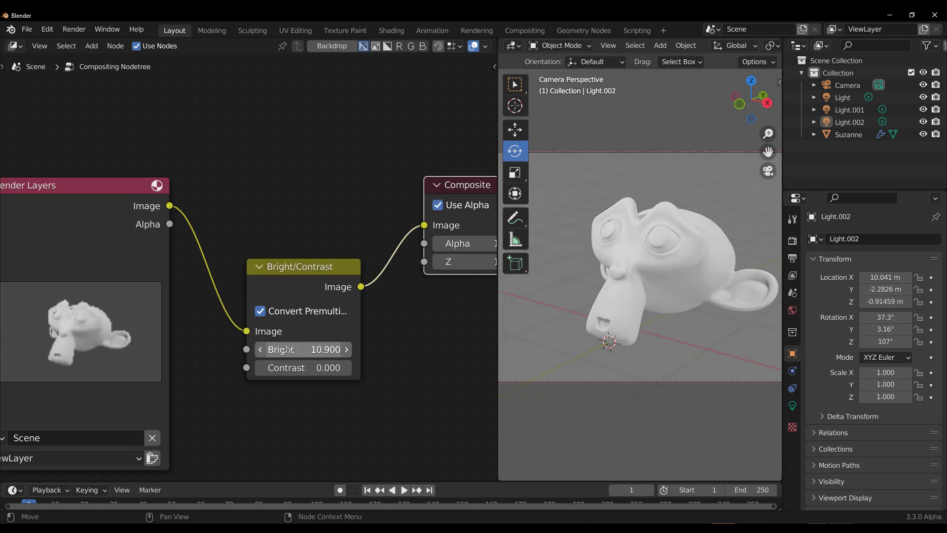
pyautogui.scroll(-2, 289, 325)
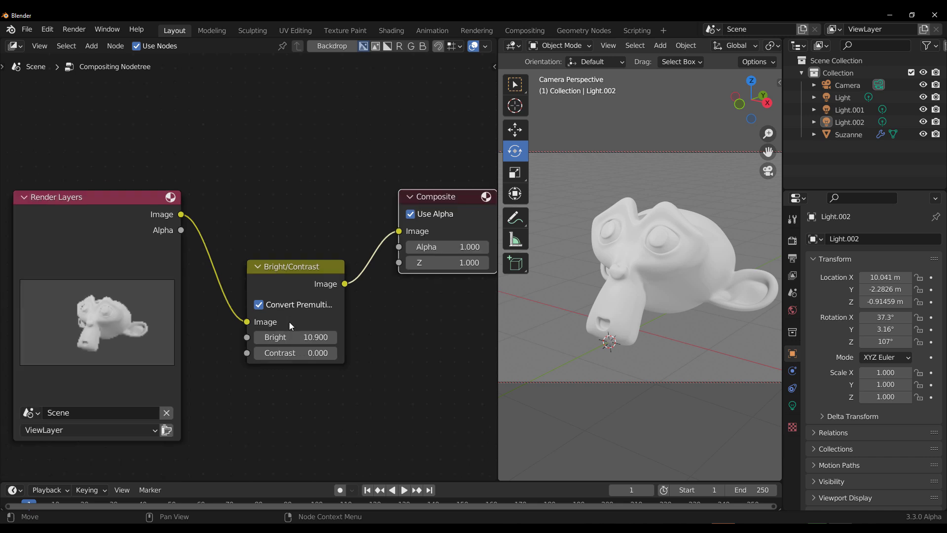
pyautogui.moveTo(320, 379); pyautogui.dragTo(292, 382, button='middle')
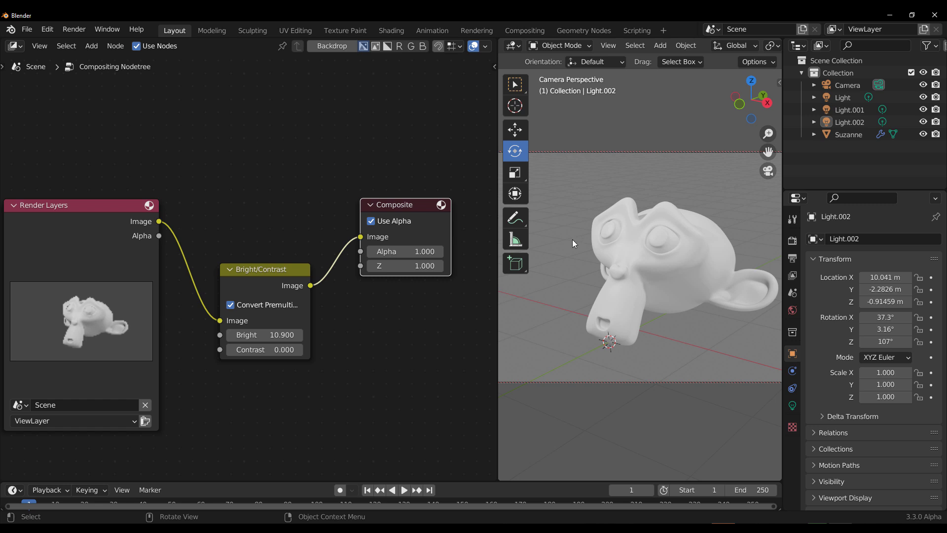
pyautogui.moveTo(482, 375); pyautogui.dragTo(442, 361, button='middle')
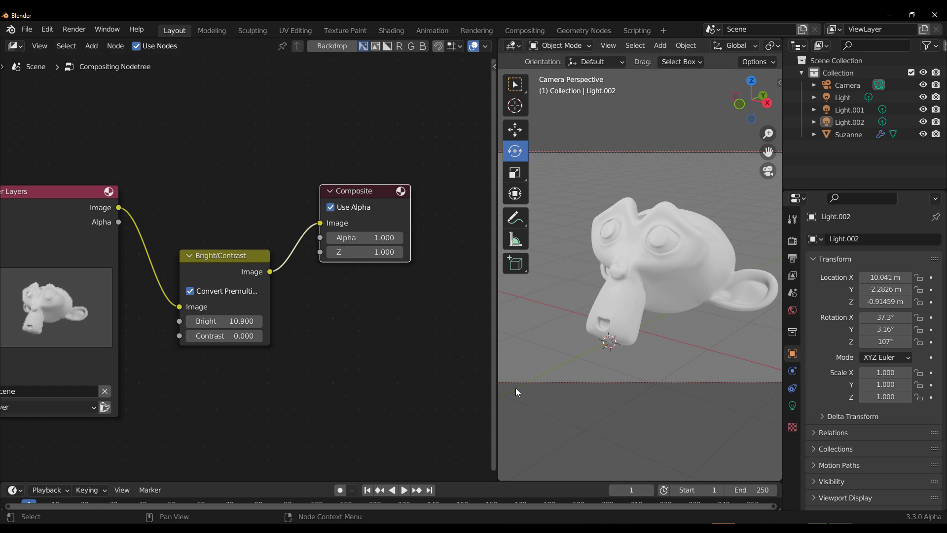
# Make the render background transparent in the film settings
pyautogui.click(792, 242)
pyautogui.scroll(-3, 846, 391)
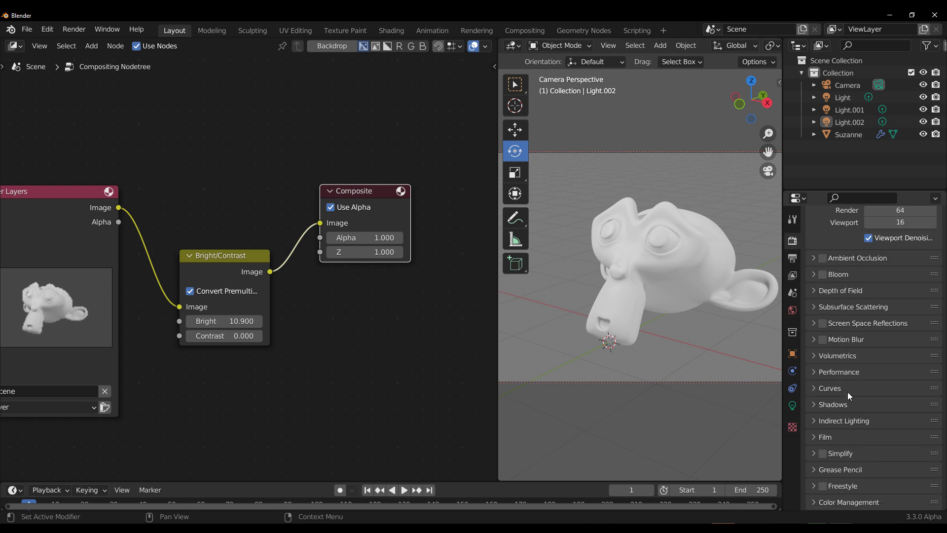
pyautogui.click(839, 435)
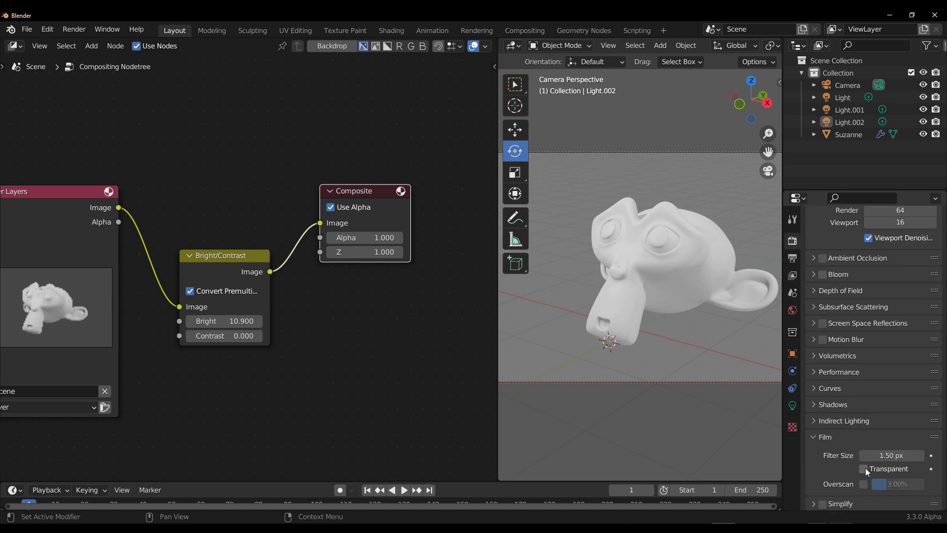
pyautogui.click(864, 468)
# Raise the Bright/Contrast node's brightness to 12.800
pyautogui.scroll(3, 249, 265)
pyautogui.moveTo(217, 353)
pyautogui.mouseDown()
pyautogui.moveTo(188, 353)
pyautogui.moveTo(254, 353)
pyautogui.moveTo(147, 353)
pyautogui.moveTo(265, 353)
pyautogui.moveTo(221, 353)
pyautogui.mouseUp()
pyautogui.scroll(-3, 262, 280)
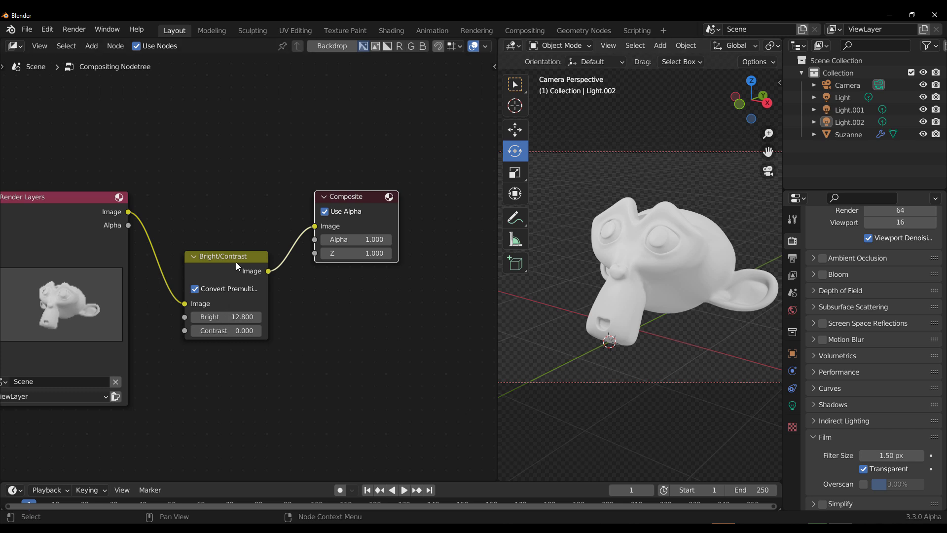
# Delete the Bright/Contrast node and connect the Render Layers image directly to the Composite node
pyautogui.press('x')
pyautogui.moveTo(128, 212); pyautogui.dragTo(315, 227)
pyautogui.press('Home')
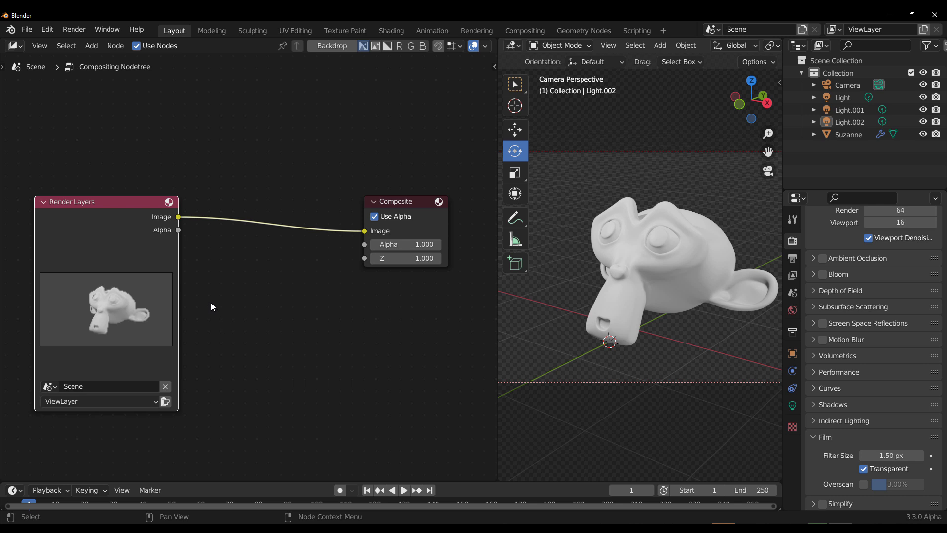
# Add a Blur node fed by the Render Layers alpha and connect its output to the Composite image input
pyautogui.moveTo(178, 230); pyautogui.dragTo(282, 344)
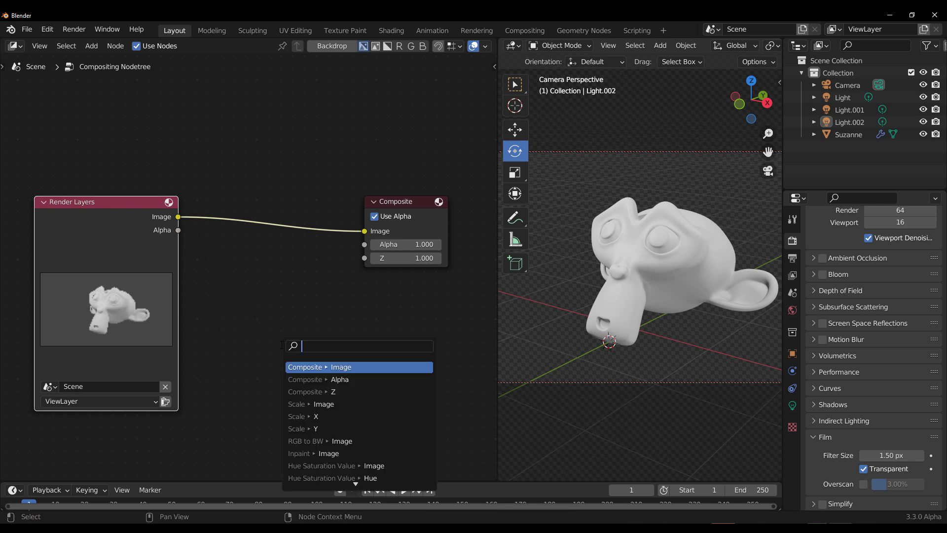
pyautogui.write('b')
pyautogui.press('Return')
pyautogui.click(292, 345)
pyautogui.moveTo(296, 346); pyautogui.dragTo(158, 345, button='middle')
pyautogui.moveTo(230, 351); pyautogui.dragTo(227, 230)
pyautogui.moveTo(298, 316); pyautogui.dragTo(350, 211, button='middle')
# Set the Blur node's X and Y sizes to 10
pyautogui.scroll(2, 244, 399)
pyautogui.doubleClick(240, 367)
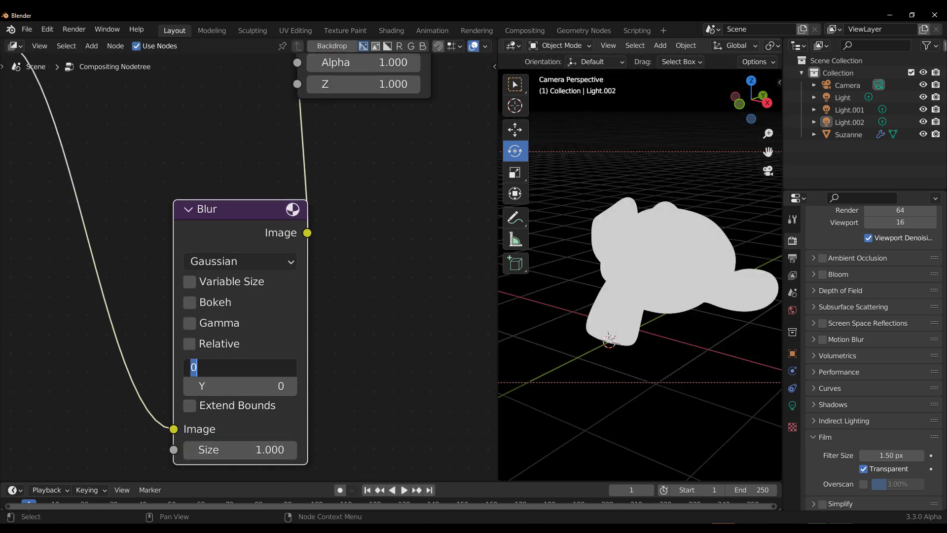
pyautogui.write('10')
pyautogui.press('Tab')
pyautogui.write('10')
pyautogui.press('Return')
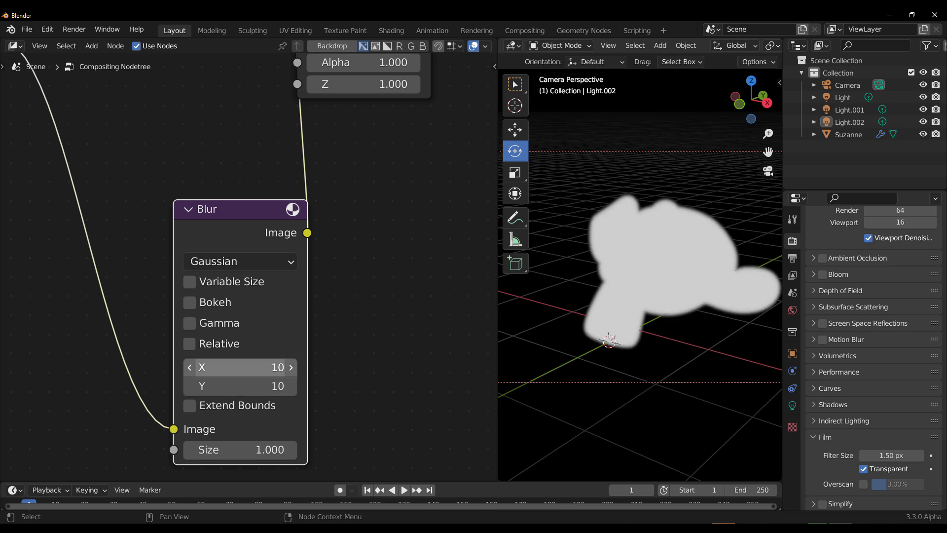
# Add a ColorRamp node fed by the Blur output and select its white stop
pyautogui.scroll(-4, 339, 336)
pyautogui.moveTo(339, 335); pyautogui.dragTo(235, 345, button='middle')
pyautogui.moveTo(149, 245); pyautogui.dragTo(234, 281)
pyautogui.click(225, 296)
pyautogui.write('color')
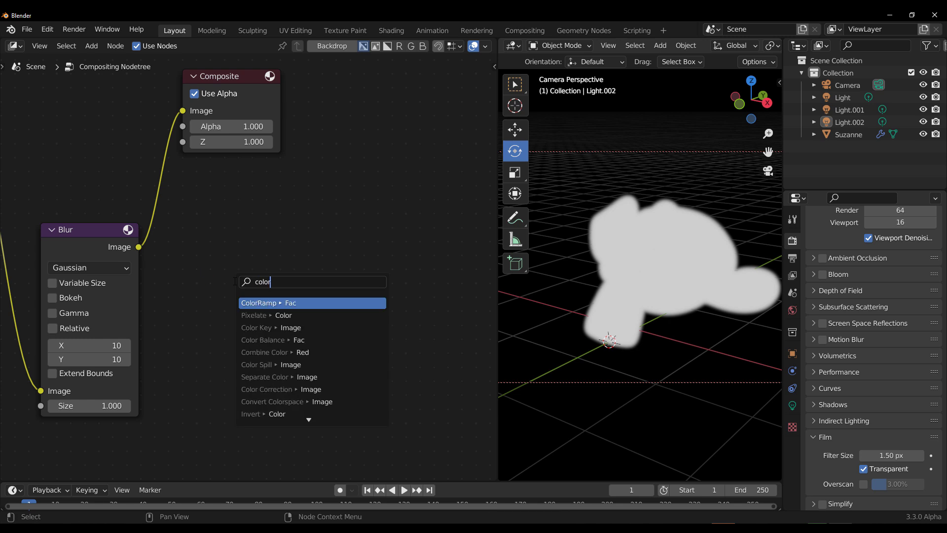
pyautogui.press('Return')
pyautogui.click(235, 281)
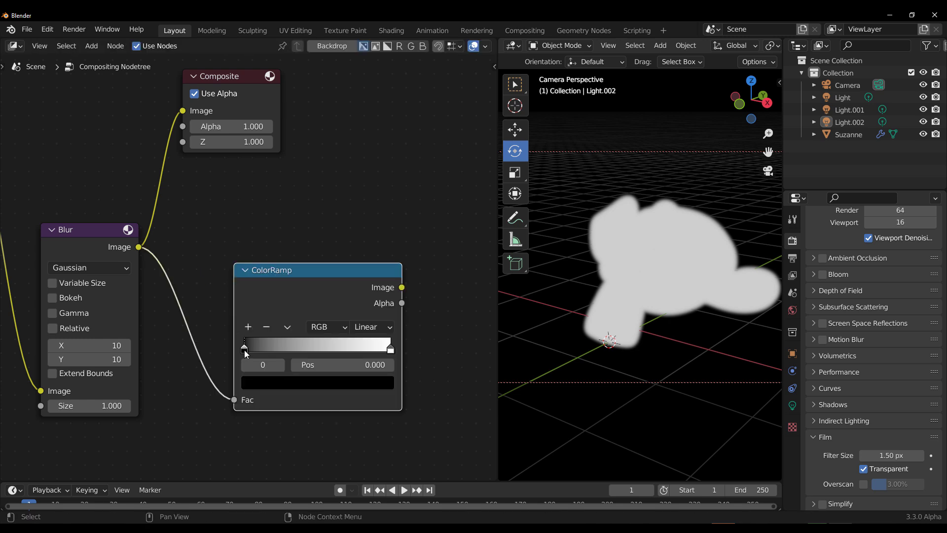
pyautogui.click(390, 350)
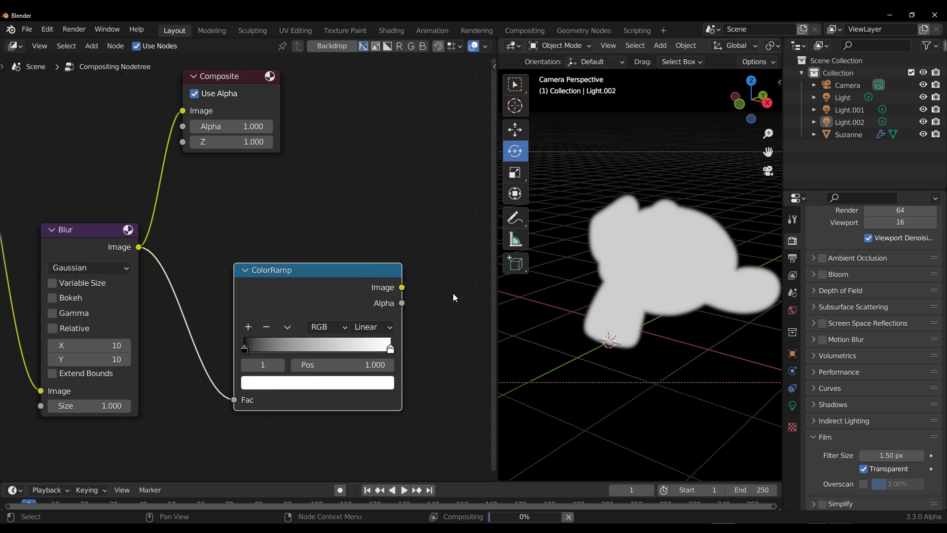
# Make the ColorRamp's end stop black and add a white stop at position 0.500
pyautogui.click(311, 384)
pyautogui.moveTo(359, 237); pyautogui.dragTo(360, 286)
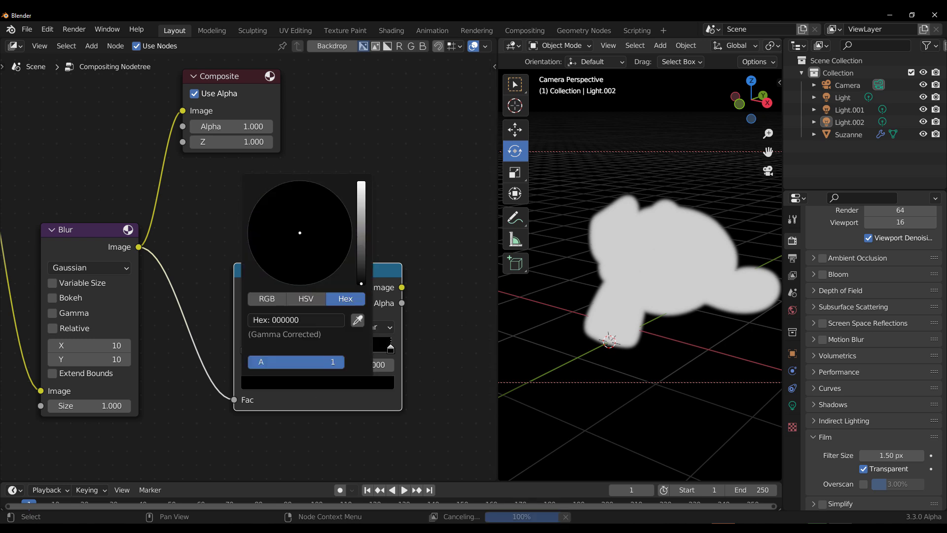
pyautogui.click(249, 327)
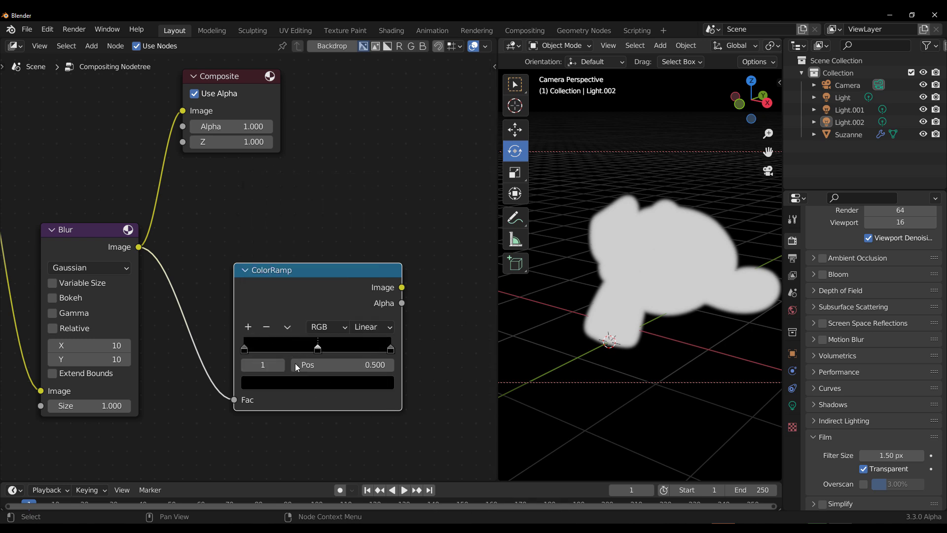
pyautogui.click(318, 382)
pyautogui.moveTo(361, 239); pyautogui.dragTo(360, 183)
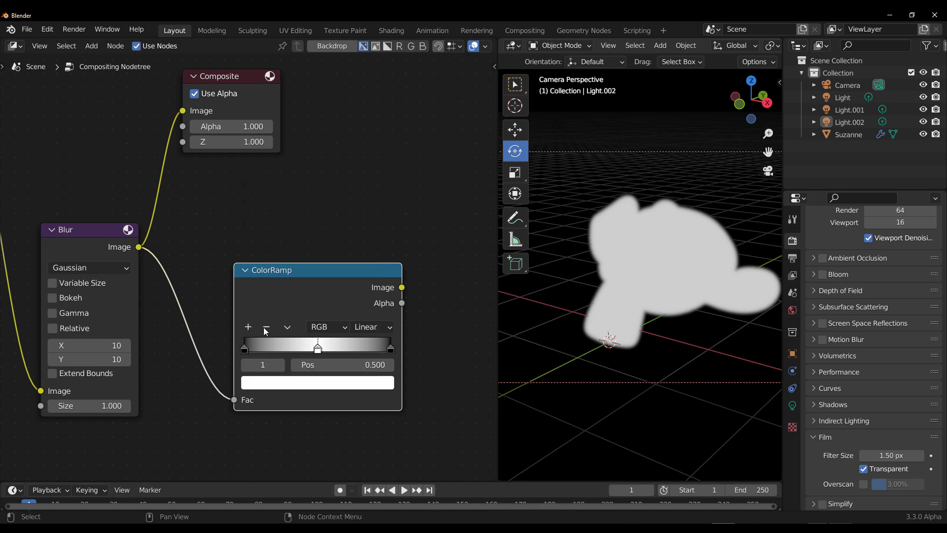
# Add light ColorRamp stops at positions 0.250 and 0.739, and delete the white stop between them
pyautogui.click(248, 327)
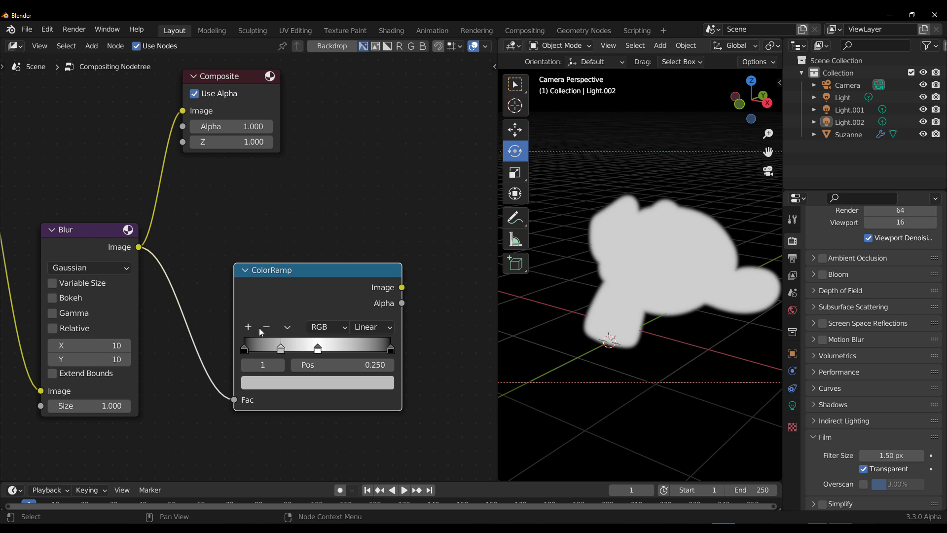
pyautogui.click(318, 349)
pyautogui.keyDown('ctrl'); pyautogui.click(299, 350); pyautogui.keyUp('ctrl')
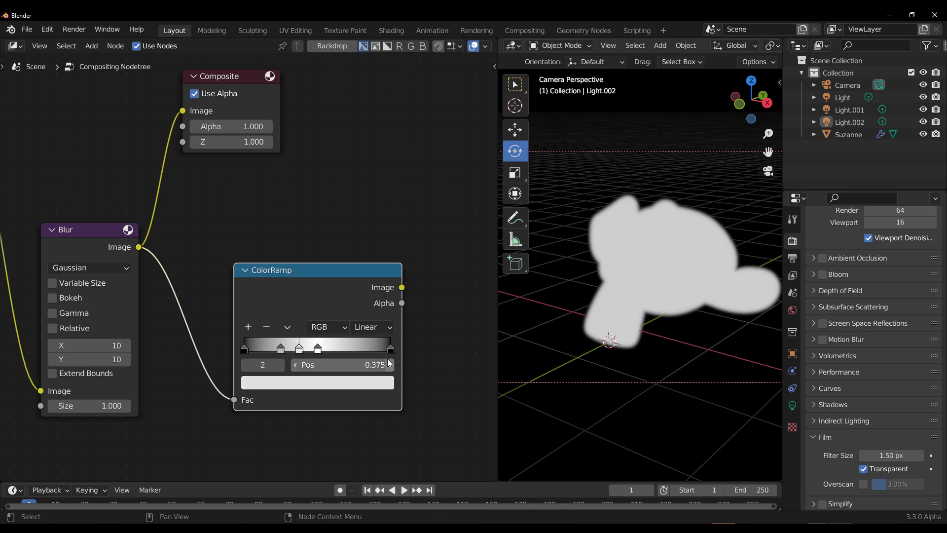
pyautogui.moveTo(297, 353); pyautogui.dragTo(352, 351)
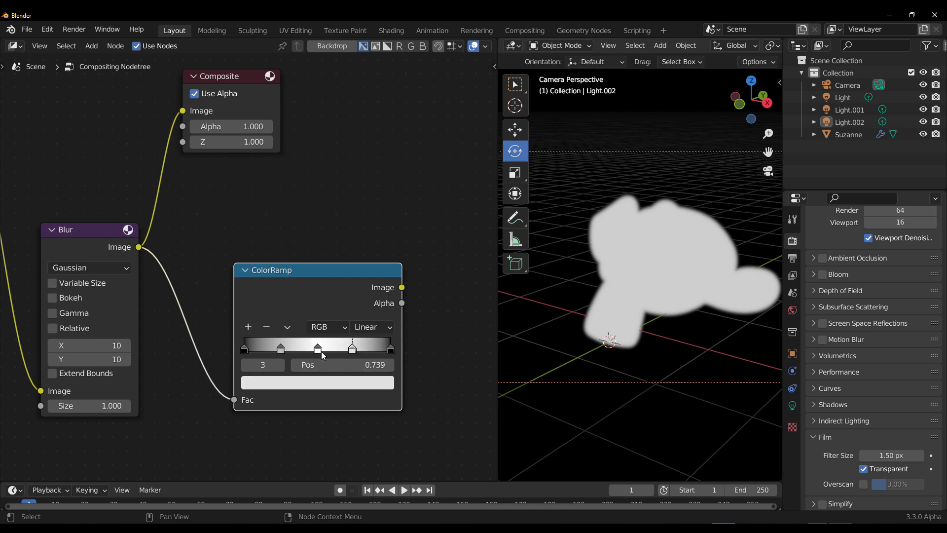
pyautogui.click(319, 350)
pyautogui.click(267, 327)
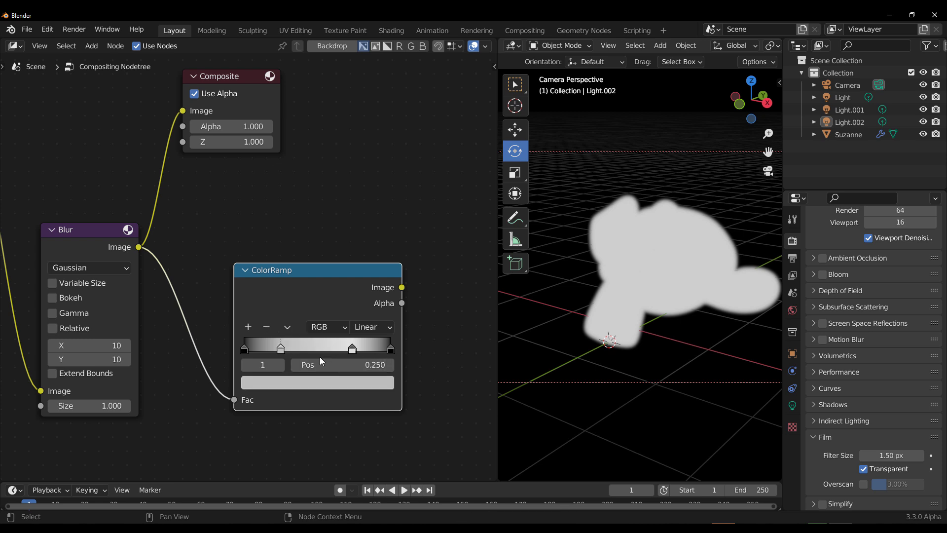
# Move the ColorRamp's black end stops inward beside the light stops and connect its image output to the Composite image input
pyautogui.moveTo(391, 353); pyautogui.dragTo(342, 350)
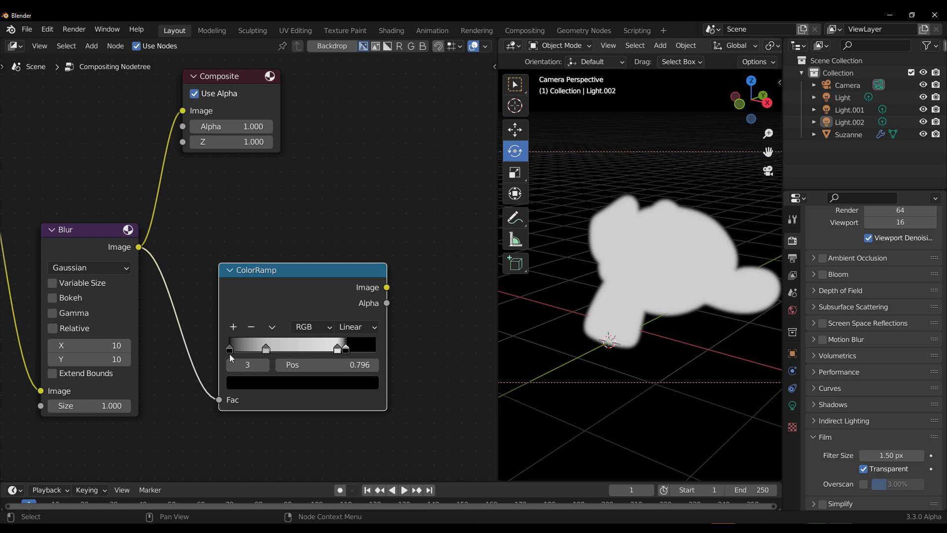
pyautogui.moveTo(229, 351); pyautogui.dragTo(266, 353)
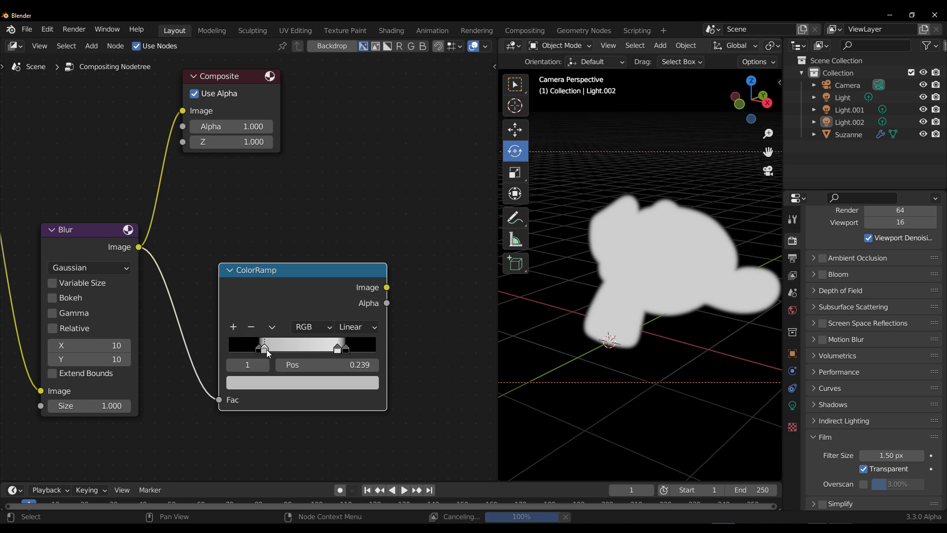
pyautogui.moveTo(247, 77); pyautogui.dragTo(425, 98)
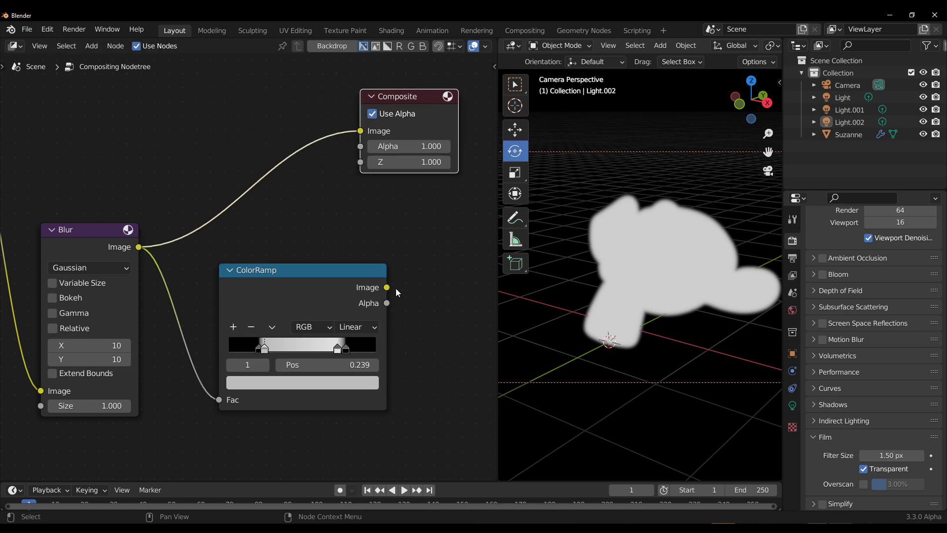
pyautogui.moveTo(386, 288); pyautogui.dragTo(368, 132)
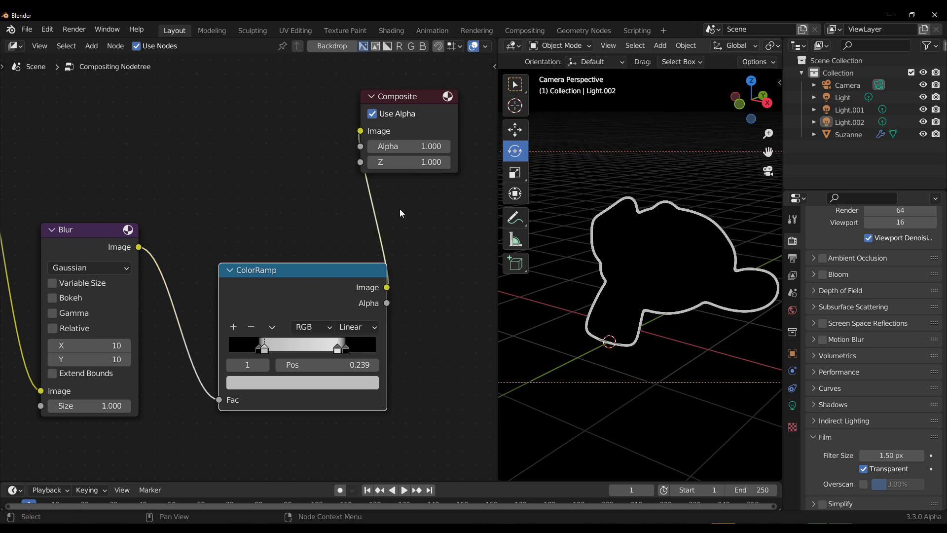
pyautogui.scroll(5, 651, 241)
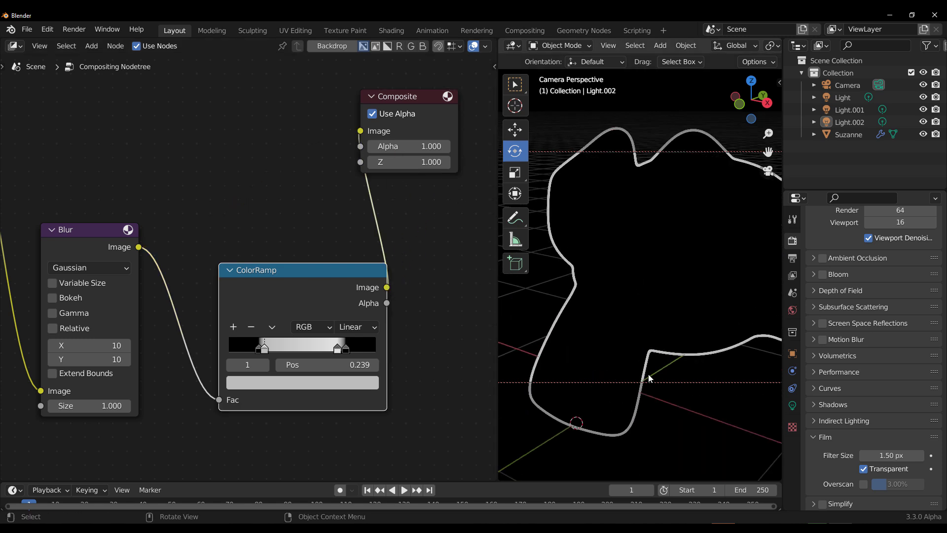
pyautogui.scroll(-5, 645, 264)
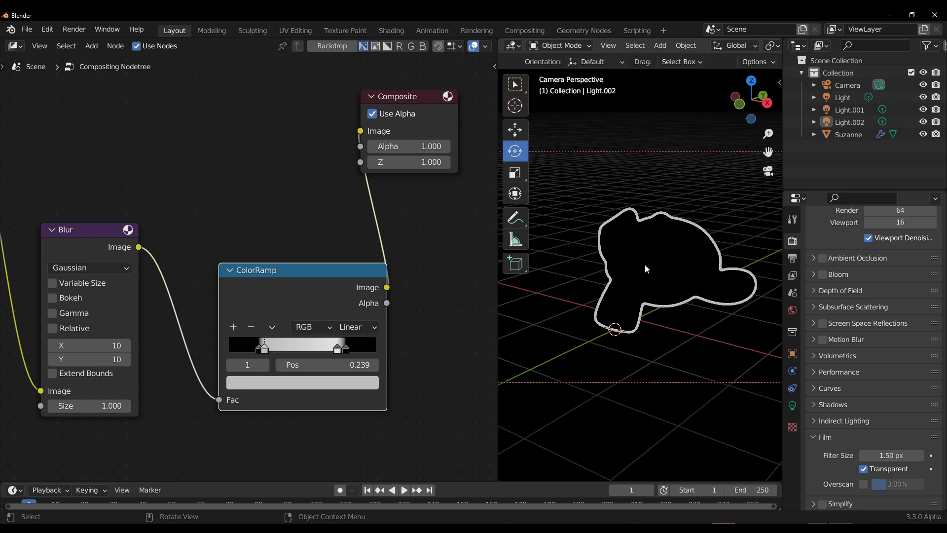
pyautogui.moveTo(722, 251); pyautogui.dragTo(722, 273, button='middle')
pyautogui.scroll(5, 718, 269)
pyautogui.scroll(-4, 718, 268)
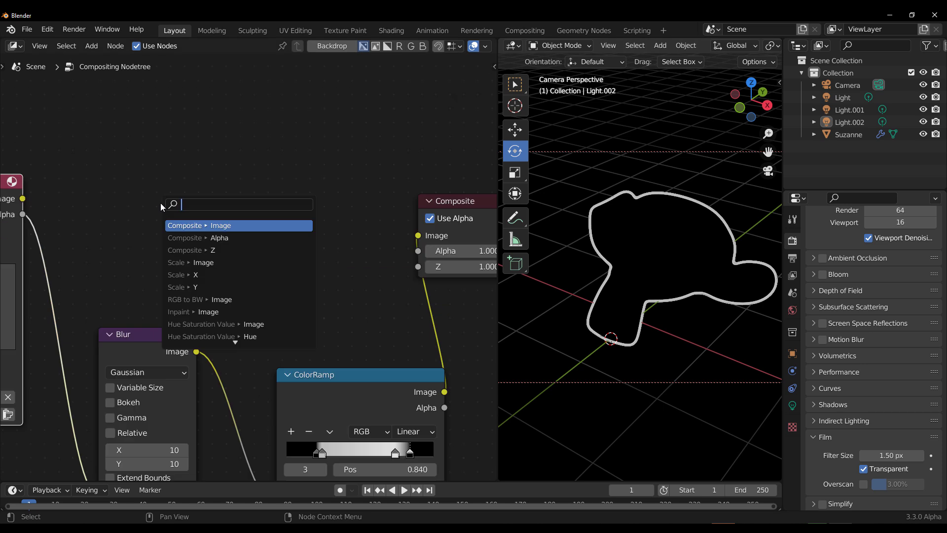
# Add a Mix node before the Composite, with the Render Layers image as first image and the Blur output as second
pyautogui.write('mix')
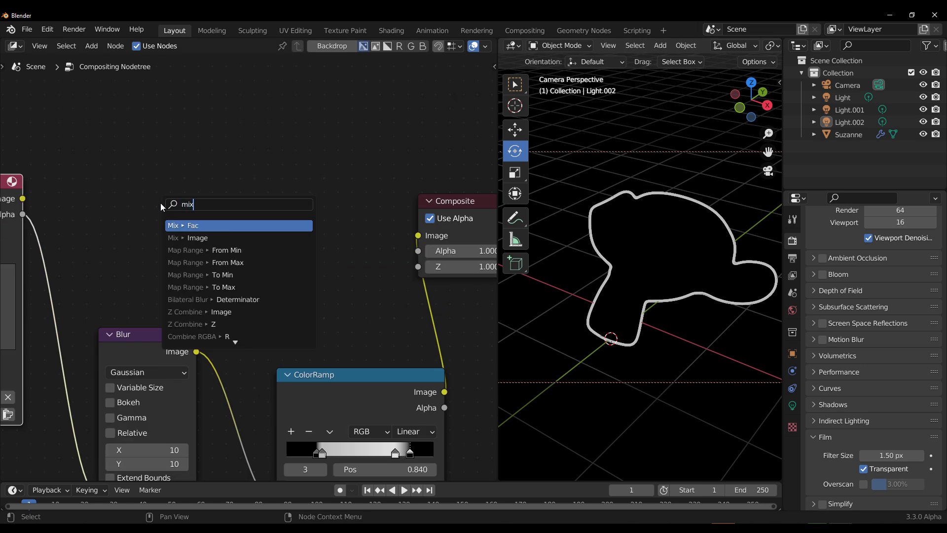
pyautogui.press('Return')
pyautogui.click(223, 193)
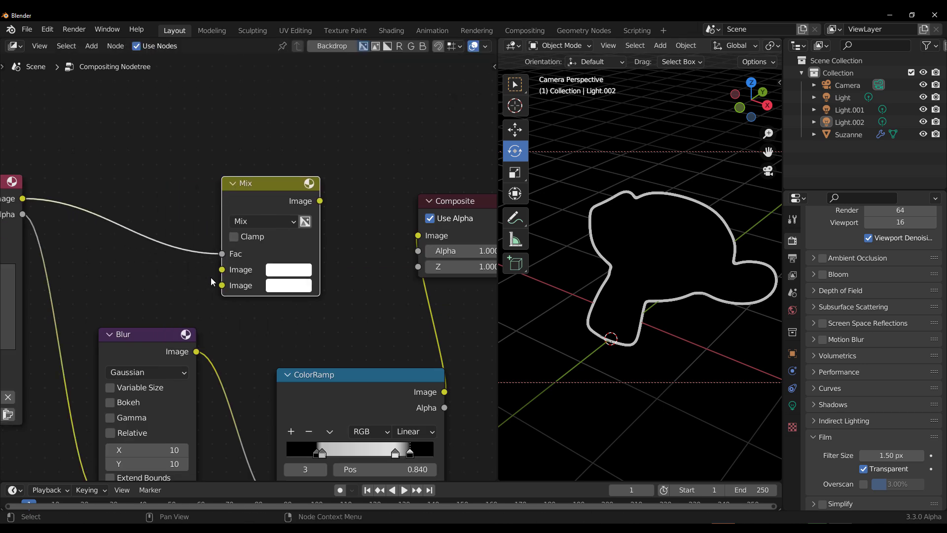
pyautogui.moveTo(224, 259); pyautogui.dragTo(225, 274)
pyautogui.moveTo(197, 352); pyautogui.dragTo(222, 285)
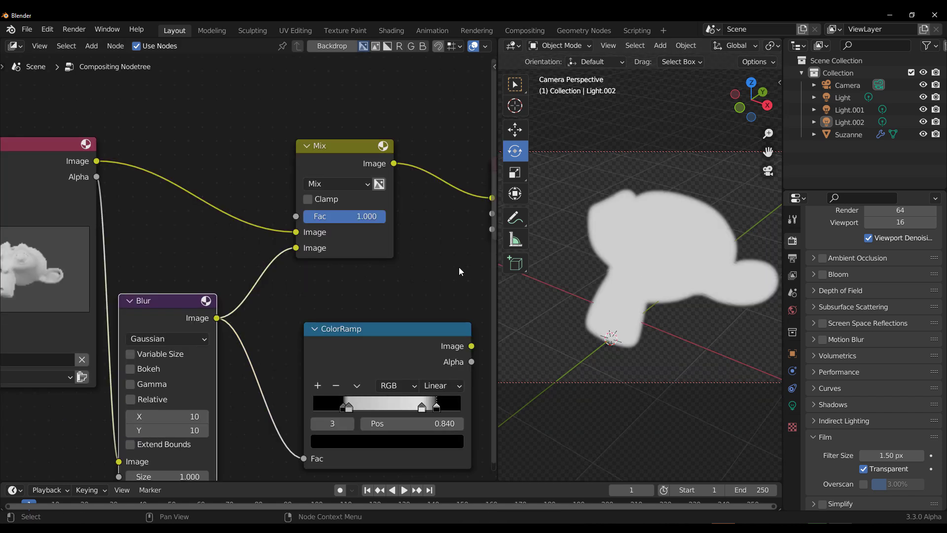
# Set the Mix node's blend mode to Add and keep its factor at 1.000
pyautogui.moveTo(656, 300); pyautogui.dragTo(658, 276, button='middle')
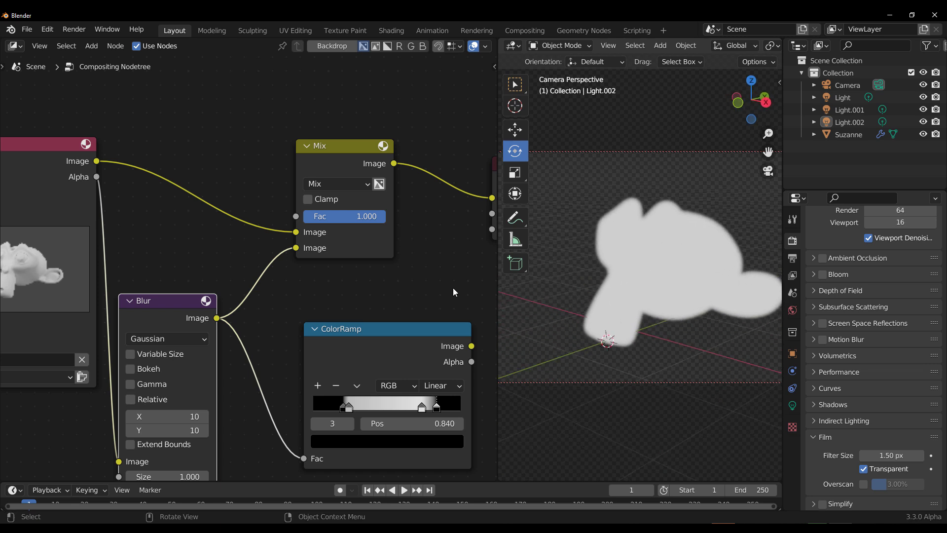
pyautogui.click(340, 185)
pyautogui.click(339, 322)
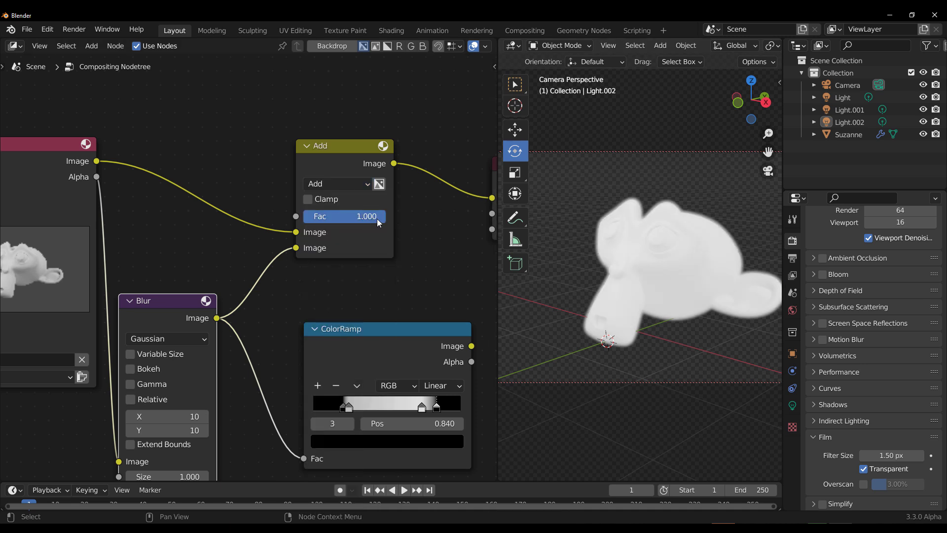
pyautogui.moveTo(377, 218)
pyautogui.mouseDown()
pyautogui.moveTo(326, 218)
pyautogui.moveTo(385, 218)
pyautogui.mouseUp()
# Shift the Composite node away to make room and add a second Mix node fed by the Add node's output
pyautogui.moveTo(410, 244); pyautogui.dragTo(244, 240, button='middle')
pyautogui.moveTo(366, 162); pyautogui.dragTo(450, 158)
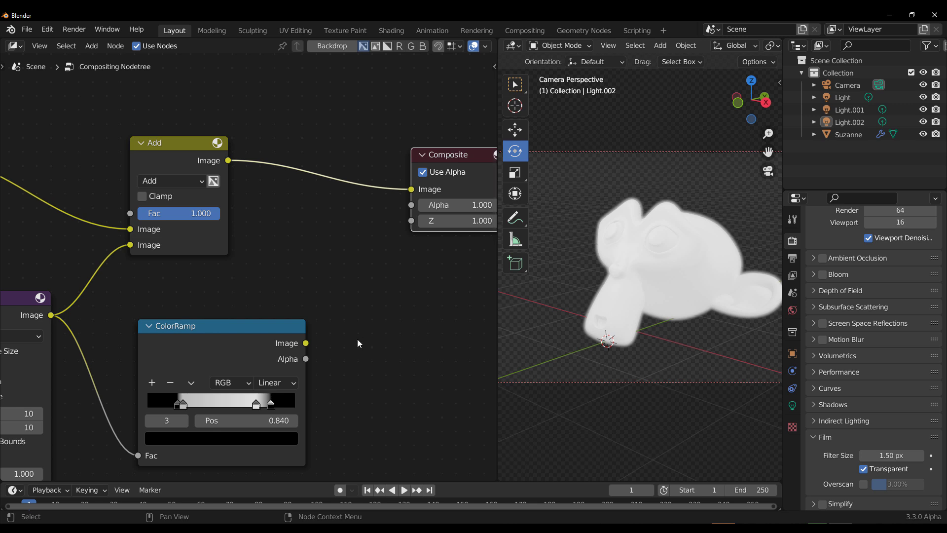
pyautogui.click(238, 174)
pyautogui.hotkey('shift', 'a')
pyautogui.write('mix')
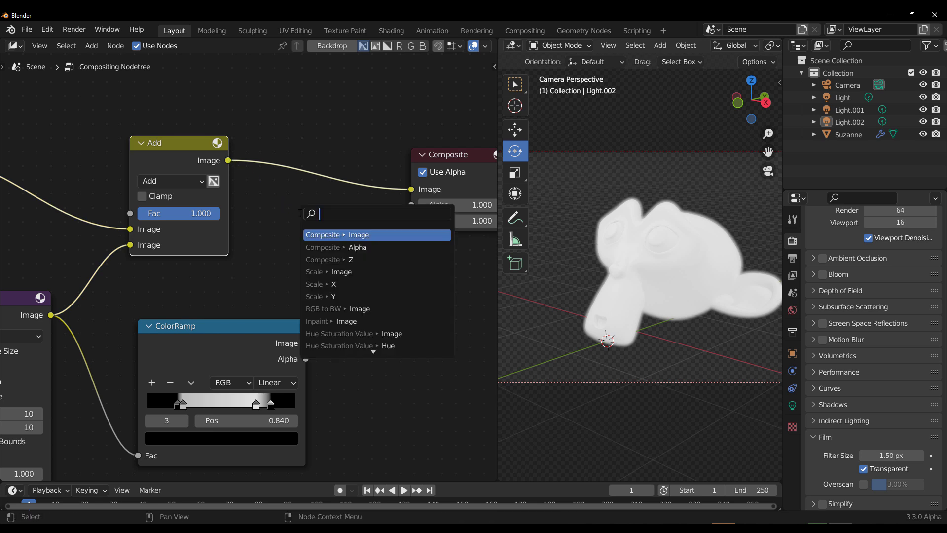
pyautogui.press('Return')
pyautogui.click(299, 213)
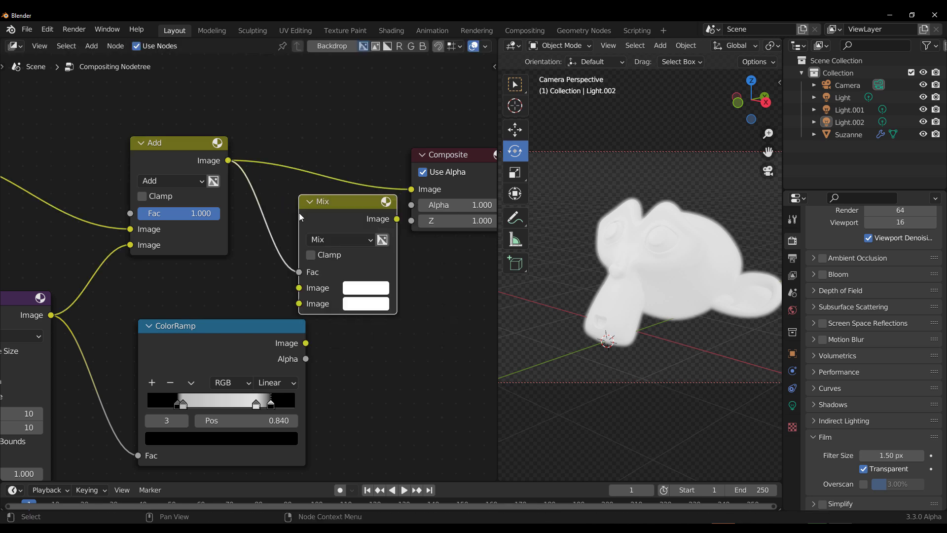
# Connect the new Mix node to the Composite, with the ColorRamp image as its factor and the Add output as its first image
pyautogui.moveTo(397, 219); pyautogui.dragTo(412, 189)
pyautogui.moveTo(267, 365); pyautogui.dragTo(321, 272)
pyautogui.moveTo(227, 160); pyautogui.dragTo(300, 288)
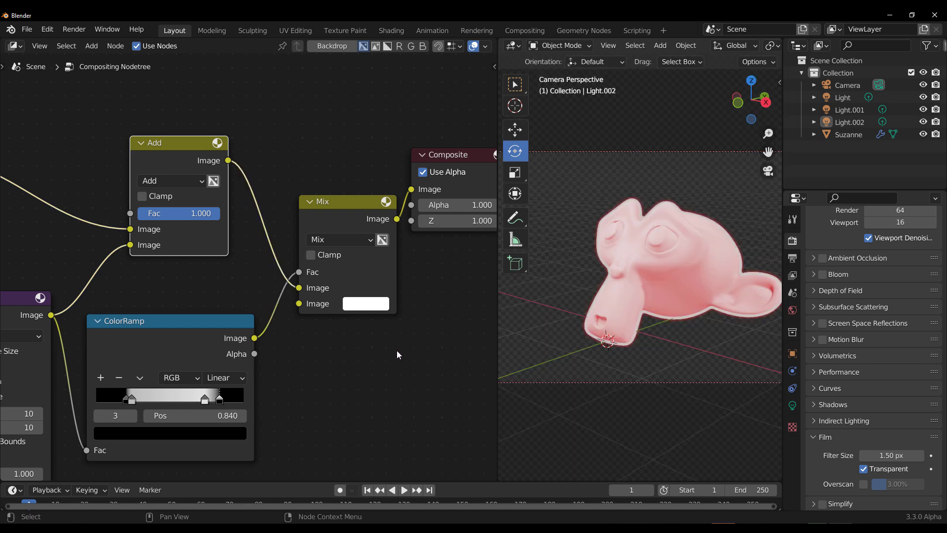
# Set the second image color of the Mix node to pink, FF028A
pyautogui.click(370, 302)
pyautogui.moveTo(404, 161); pyautogui.dragTo(429, 200)
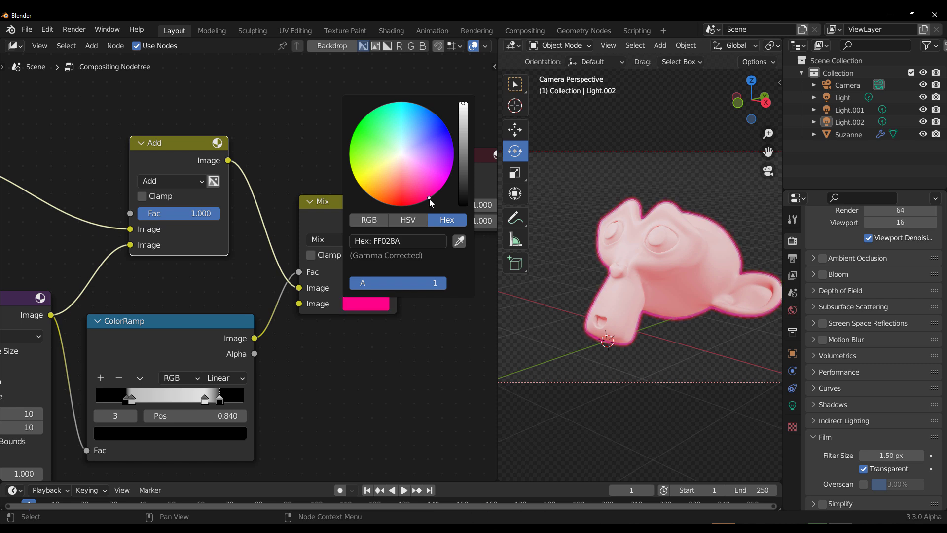
# Lower the Add node's factor to 0.000
pyautogui.moveTo(617, 345); pyautogui.dragTo(657, 259, button='middle')
pyautogui.scroll(3, 601, 265)
pyautogui.scroll(-3, 601, 265)
pyautogui.scroll(2, 657, 259)
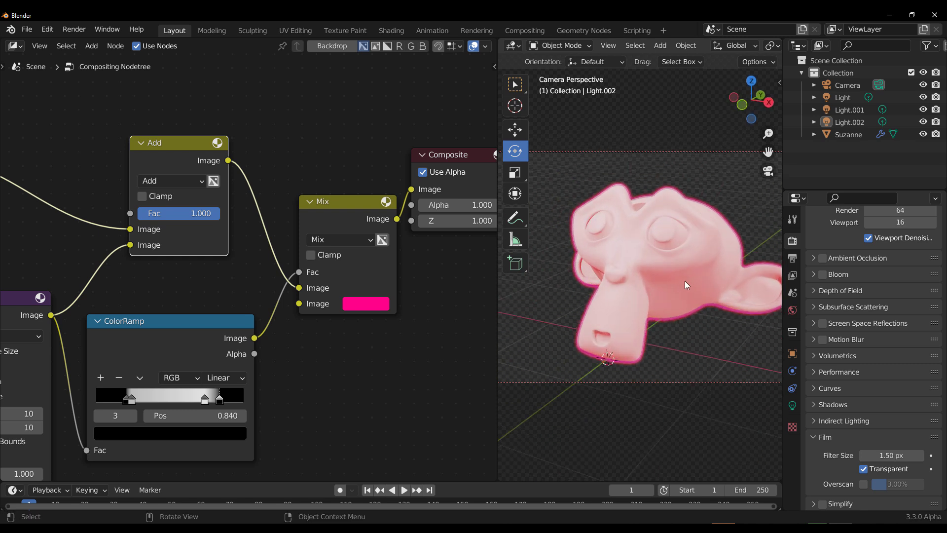
pyautogui.moveTo(210, 216); pyautogui.dragTo(148, 216)
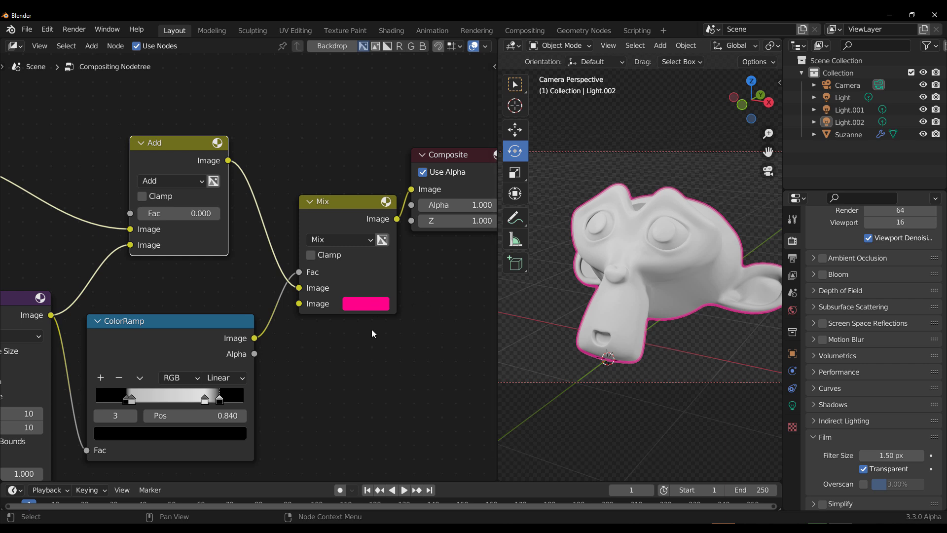
# Move the ColorRamp's upper light stop to position 0.804, close to the black end stop
pyautogui.moveTo(348, 374); pyautogui.dragTo(431, 341, button='middle')
pyautogui.moveTo(290, 368); pyautogui.dragTo(301, 366)
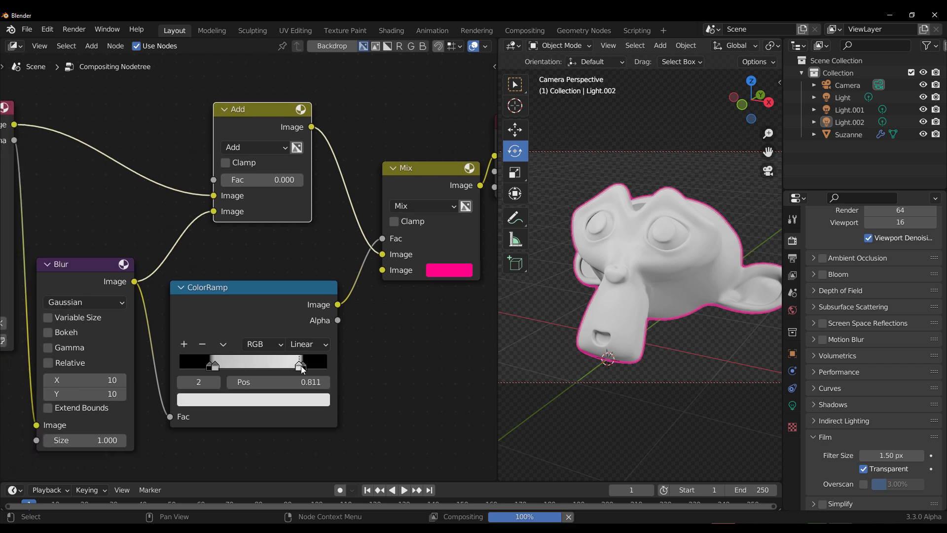
# Set the Blur node's X and Y sizes to 25
pyautogui.moveTo(187, 411); pyautogui.dragTo(271, 399, button='middle')
pyautogui.click(162, 370)
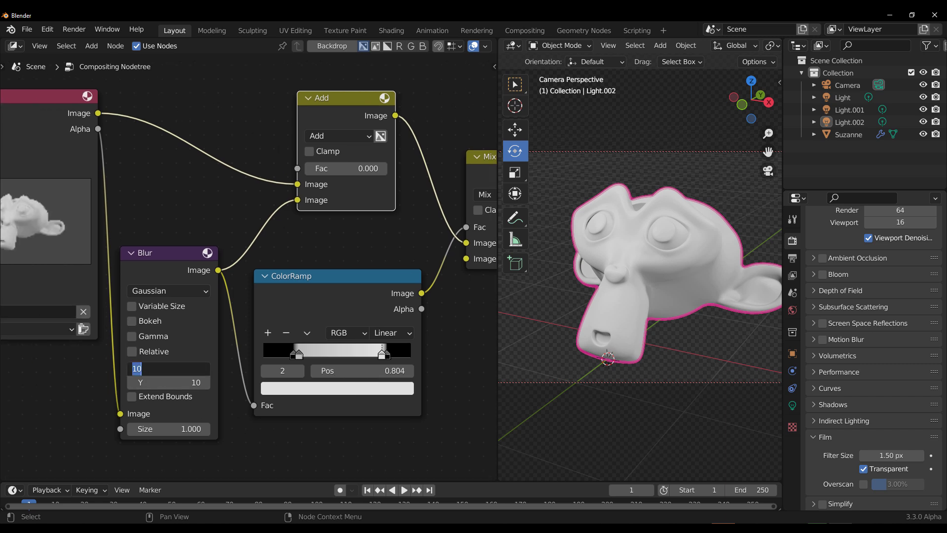
pyautogui.write('25')
pyautogui.press('Tab')
pyautogui.write('2')
pyautogui.press('Return')
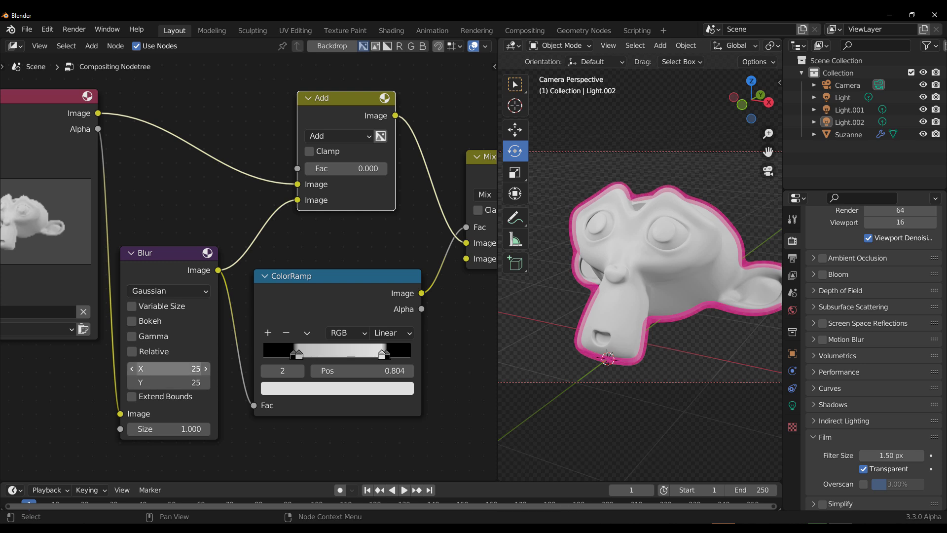
# Move the ColorRamp's lower light stop to position 0.254 and set the Blur node's X and Y sizes to 10
pyautogui.moveTo(300, 356)
pyautogui.mouseDown()
pyautogui.moveTo(356, 357)
pyautogui.moveTo(289, 356)
pyautogui.moveTo(301, 357)
pyautogui.mouseUp()
pyautogui.click(195, 369)
pyautogui.write('10')
pyautogui.press('Tab')
pyautogui.write('10')
pyautogui.press('Return')
# Move the Composite node farther out and bring in the basket-2023197 pattern as an Image node below the Blur and ColorRamp nodes
pyautogui.moveTo(348, 230); pyautogui.dragTo(191, 225, button='middle')
pyautogui.scroll(-4, 354, 303)
pyautogui.scroll(4, 355, 303)
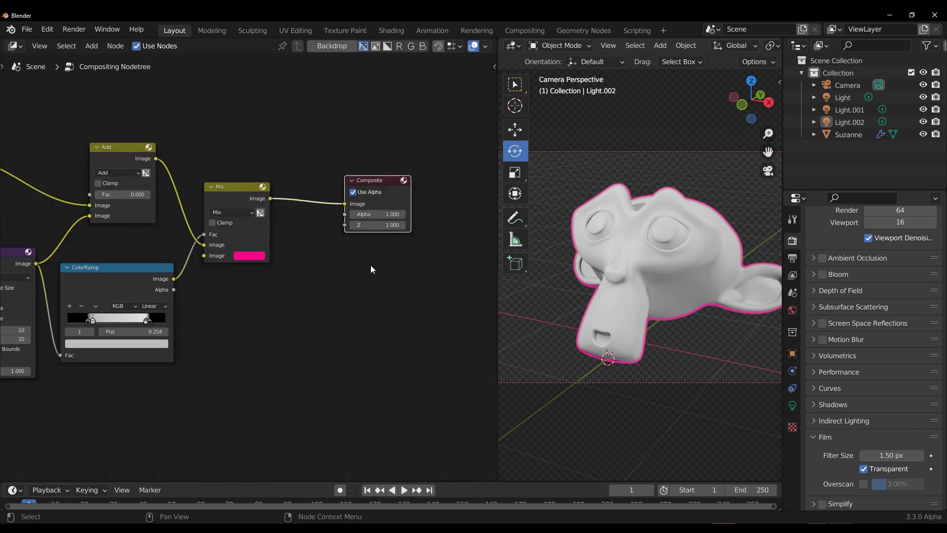
pyautogui.moveTo(243, 387); pyautogui.dragTo(387, 289, button='middle')
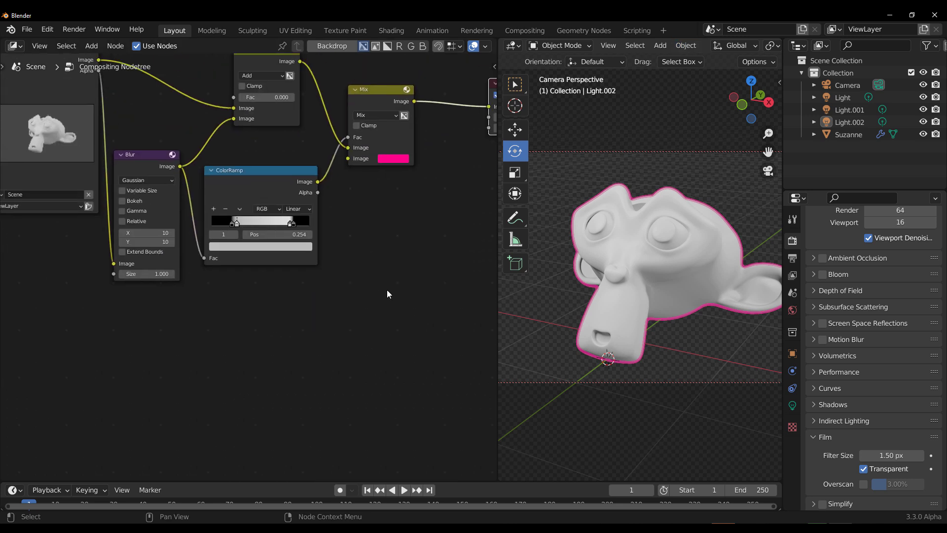
pyautogui.moveTo(163, 384); pyautogui.dragTo(85, 364)
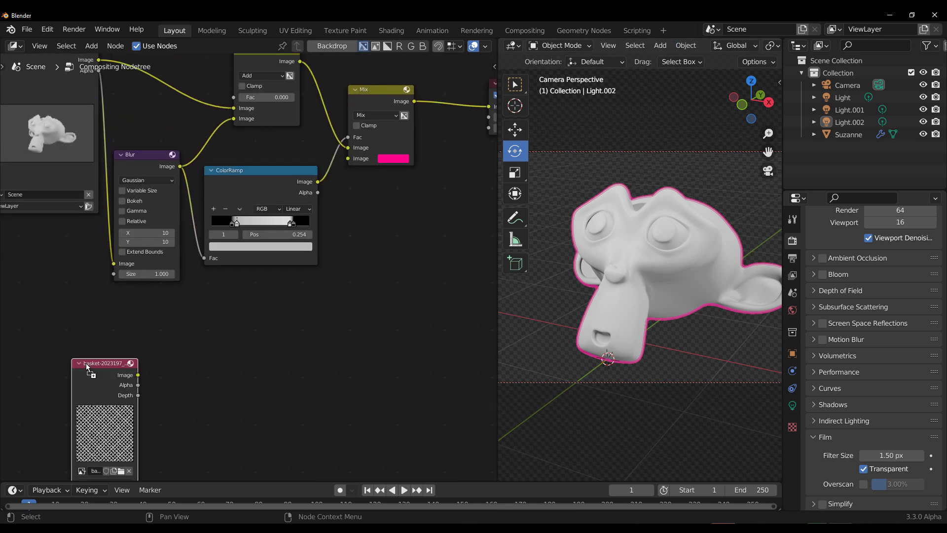
pyautogui.moveTo(247, 369); pyautogui.dragTo(202, 376, button='middle')
pyautogui.moveTo(44, 378); pyautogui.dragTo(136, 328)
pyautogui.moveTo(236, 315); pyautogui.dragTo(169, 345, button='middle')
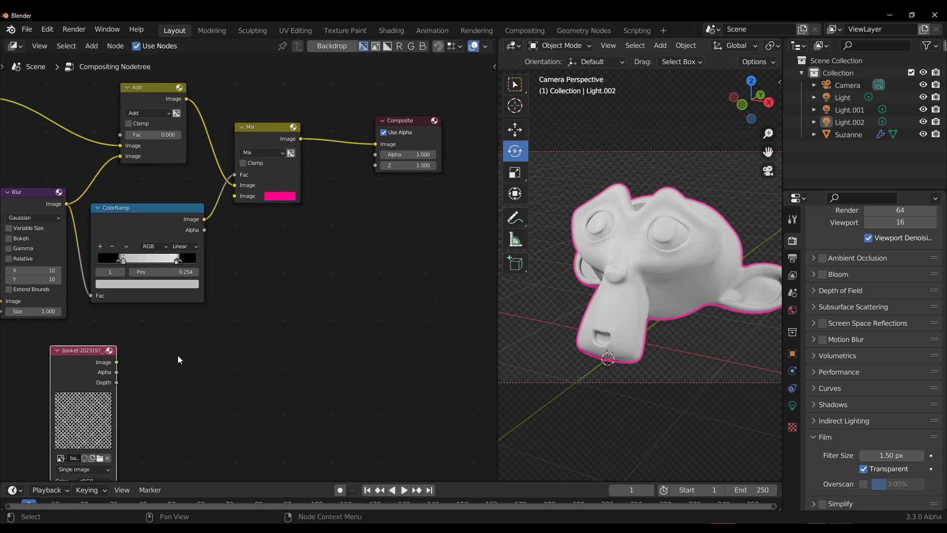
# Add a second Mix node and insert it between the pink Mix node and the Composite node
pyautogui.moveTo(117, 362); pyautogui.dragTo(313, 296)
pyautogui.write('mix')
pyautogui.press('Return')
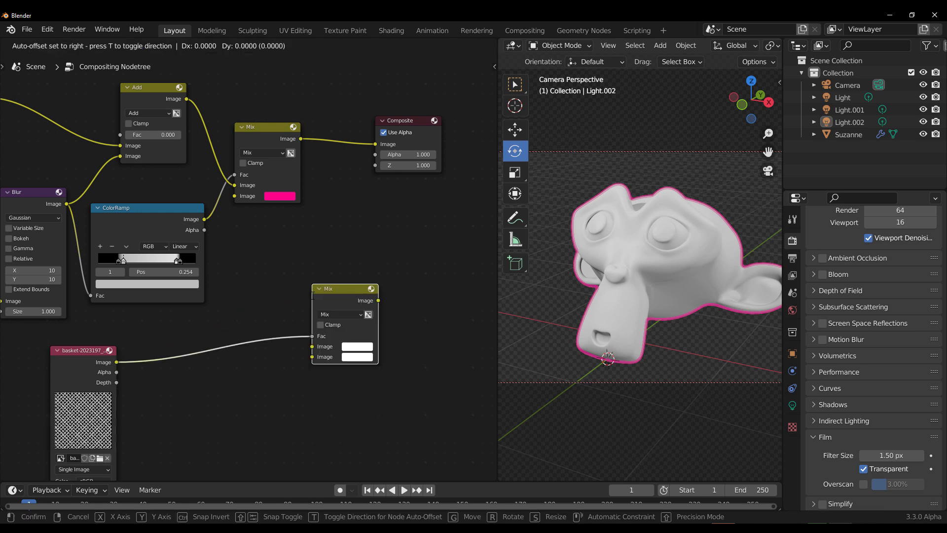
pyautogui.click(360, 125)
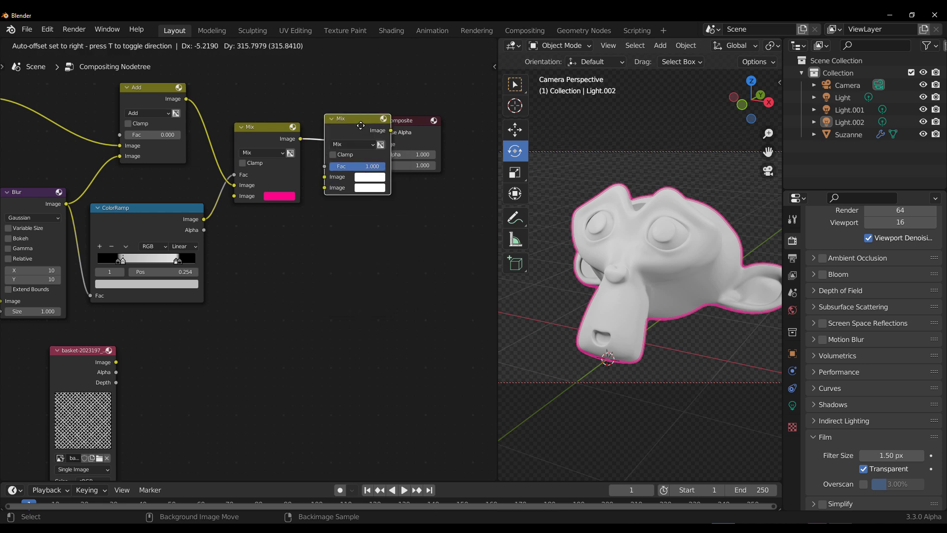
pyautogui.moveTo(405, 271); pyautogui.dragTo(350, 295, button='middle')
pyautogui.moveTo(336, 146); pyautogui.dragTo(344, 185)
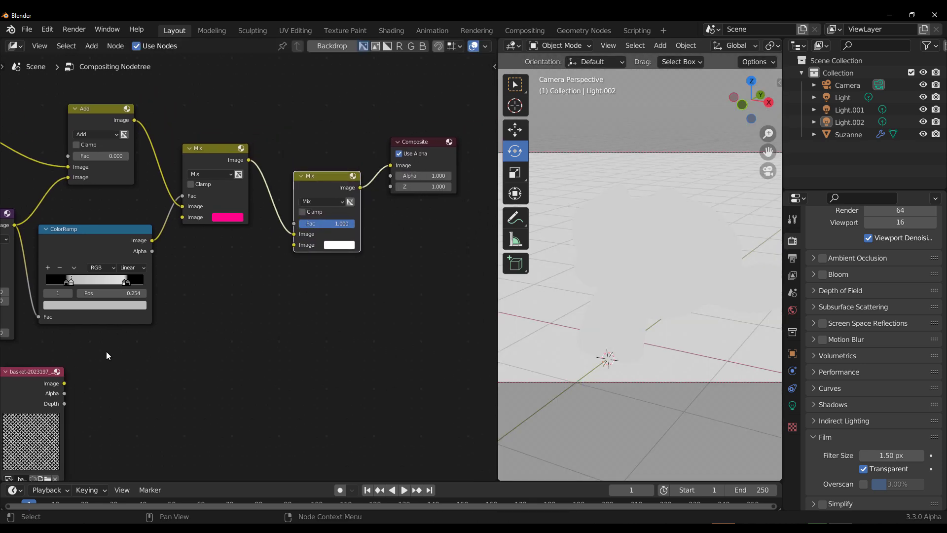
# Connect the basket pattern's Image output to the new Mix node's second Image input and set its blending mode to Multiply
pyautogui.moveTo(65, 383); pyautogui.dragTo(295, 244)
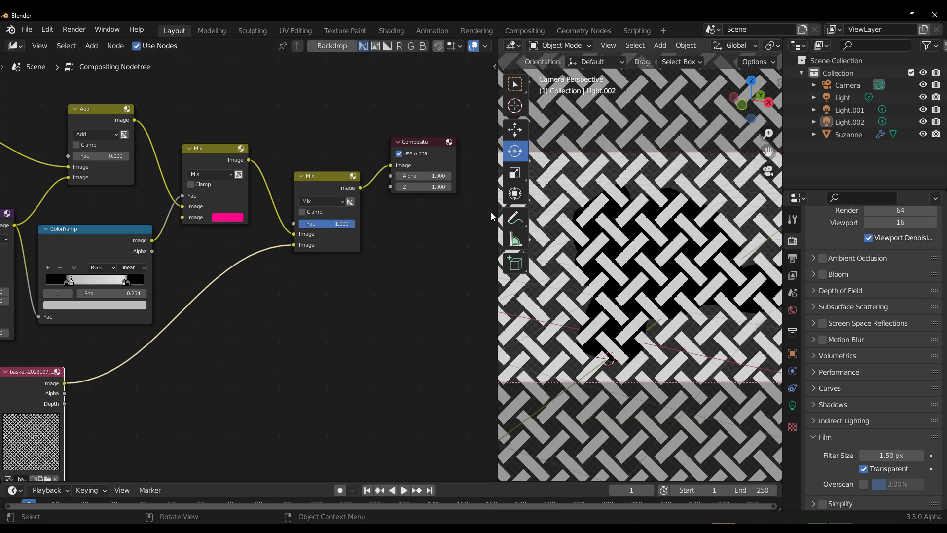
pyautogui.click(323, 201)
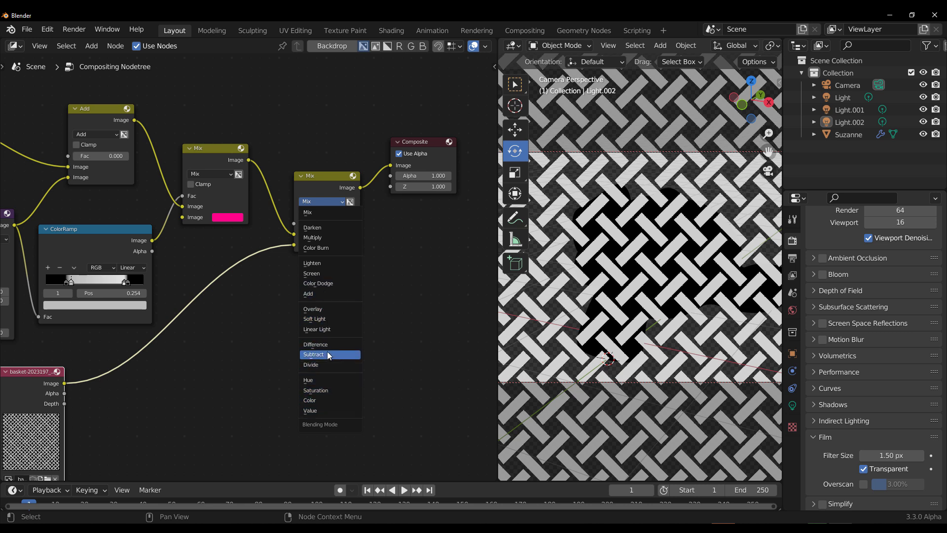
pyautogui.click(314, 237)
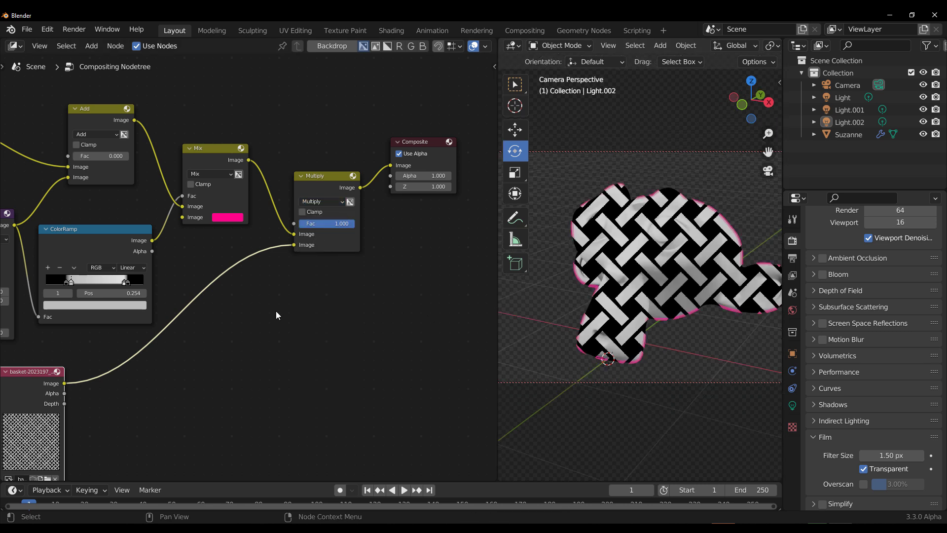
# Insert a Transform node between the basket pattern image and the Multiply node and set its Scale to 0.5
pyautogui.moveTo(63, 393); pyautogui.dragTo(198, 406)
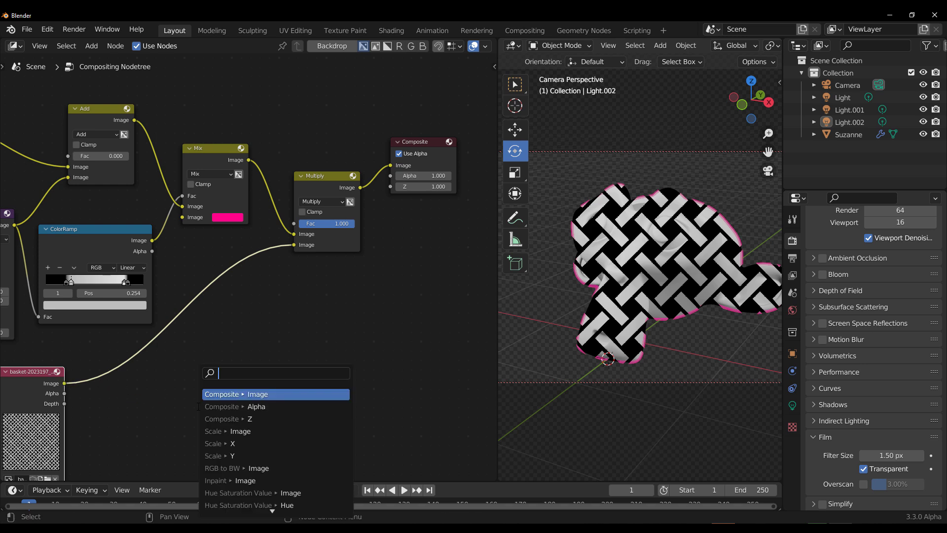
pyautogui.write('tran')
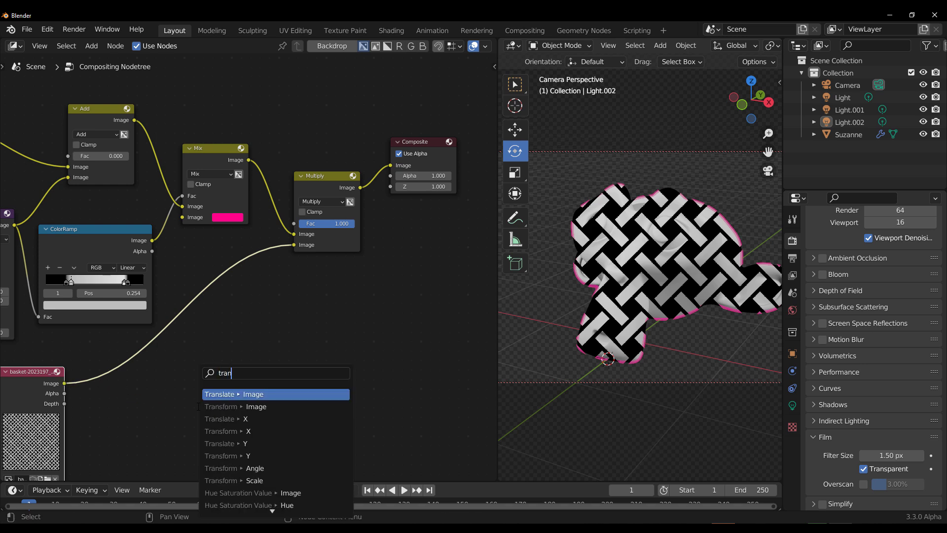
pyautogui.click(217, 406)
pyautogui.click(218, 374)
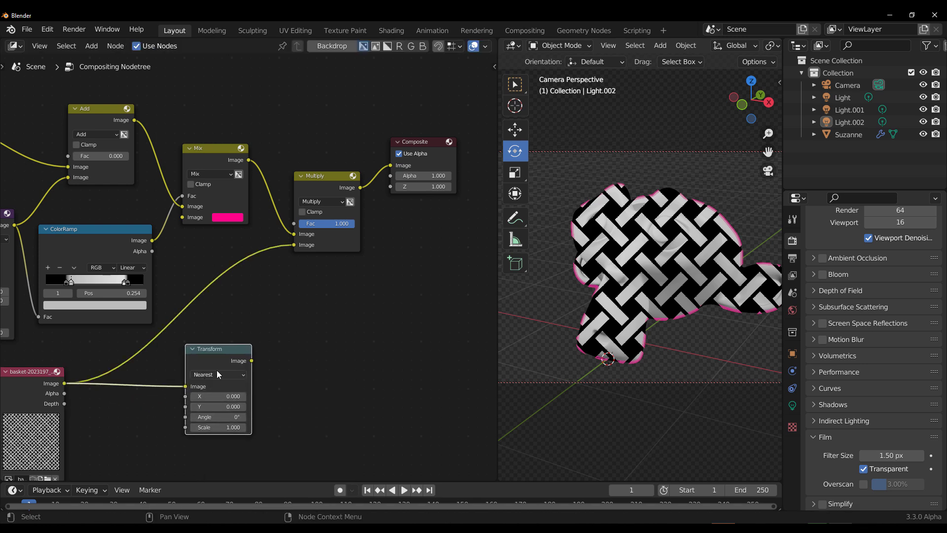
pyautogui.moveTo(219, 365); pyautogui.dragTo(154, 339)
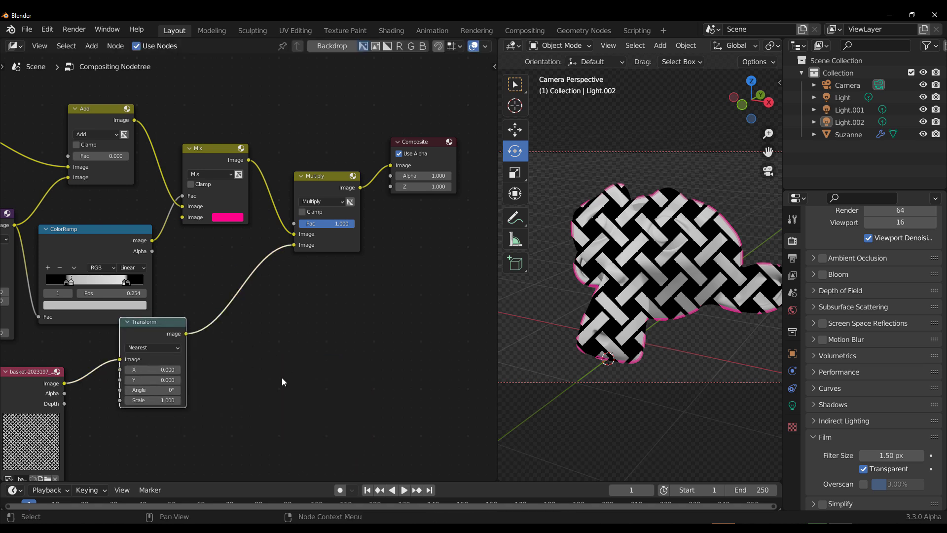
pyautogui.moveTo(142, 400)
pyautogui.mouseDown()
pyautogui.moveTo(172, 400)
pyautogui.moveTo(98, 400)
pyautogui.moveTo(138, 400)
pyautogui.mouseUp()
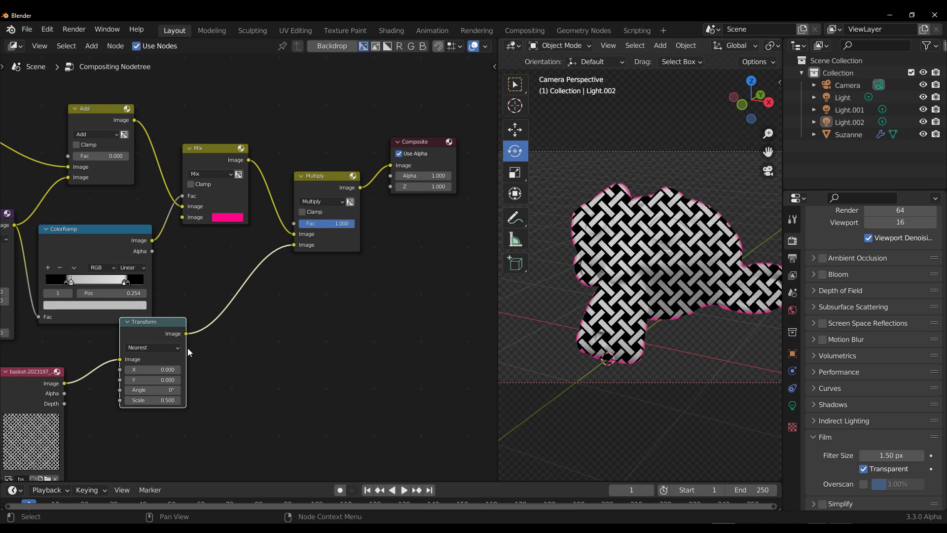
# Try adding a Scale node fed by the Transform node's Image output
pyautogui.moveTo(186, 333); pyautogui.dragTo(252, 371)
pyautogui.write('scal')
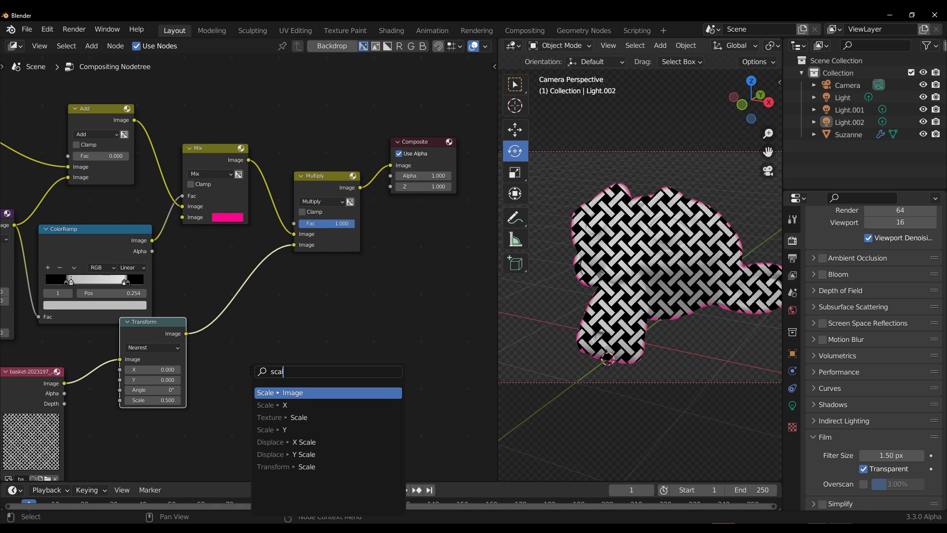
pyautogui.press('Return')
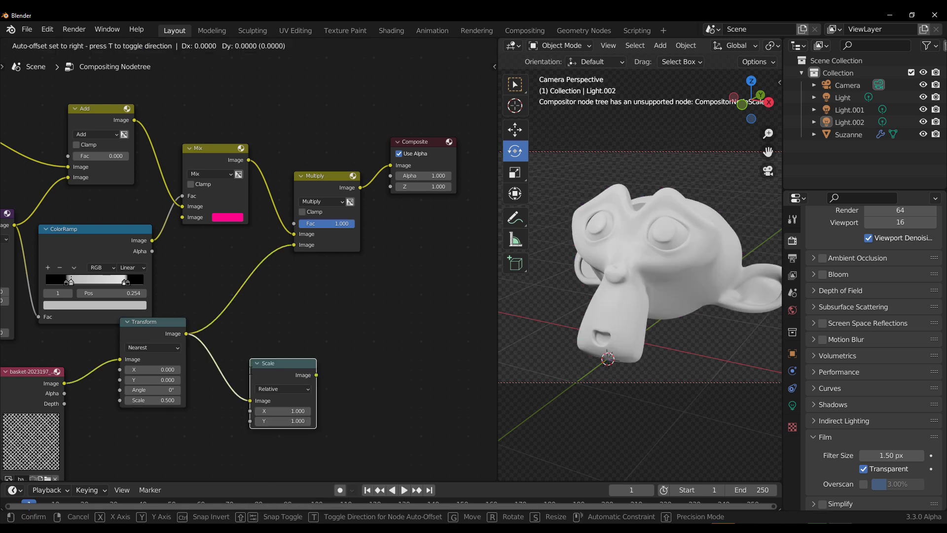
pyautogui.click(250, 371)
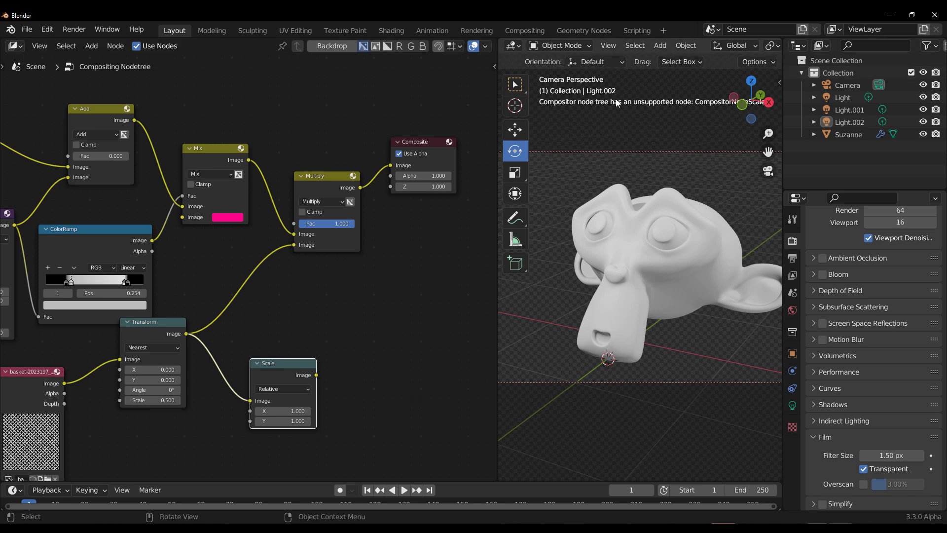
# Disconnect the Scale node from the Transform node and delete it
pyautogui.moveTo(250, 401); pyautogui.dragTo(220, 423)
pyautogui.moveTo(284, 365); pyautogui.dragTo(336, 334)
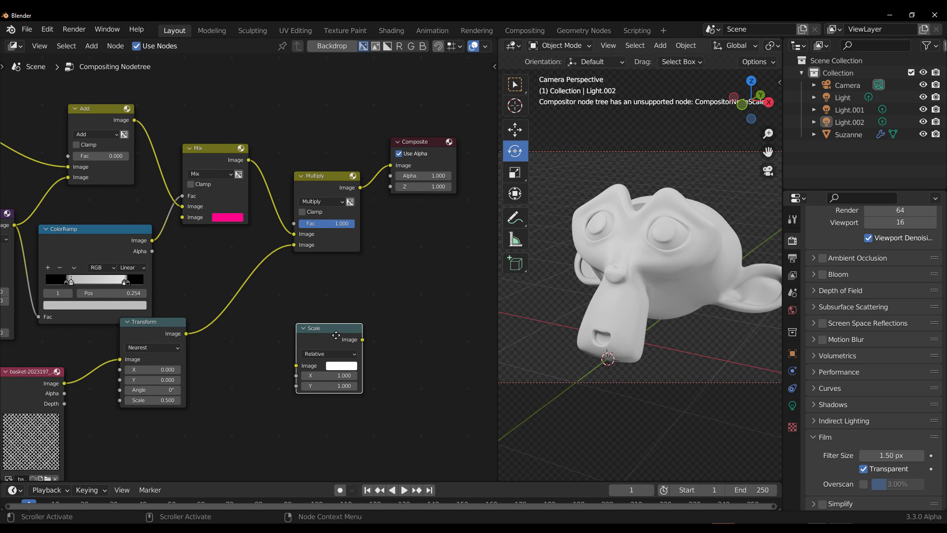
pyautogui.moveTo(336, 335)
pyautogui.mouseDown()
pyautogui.moveTo(368, 340)
pyautogui.moveTo(325, 342)
pyautogui.moveTo(354, 351)
pyautogui.moveTo(342, 329)
pyautogui.mouseUp()
pyautogui.press('Delete')
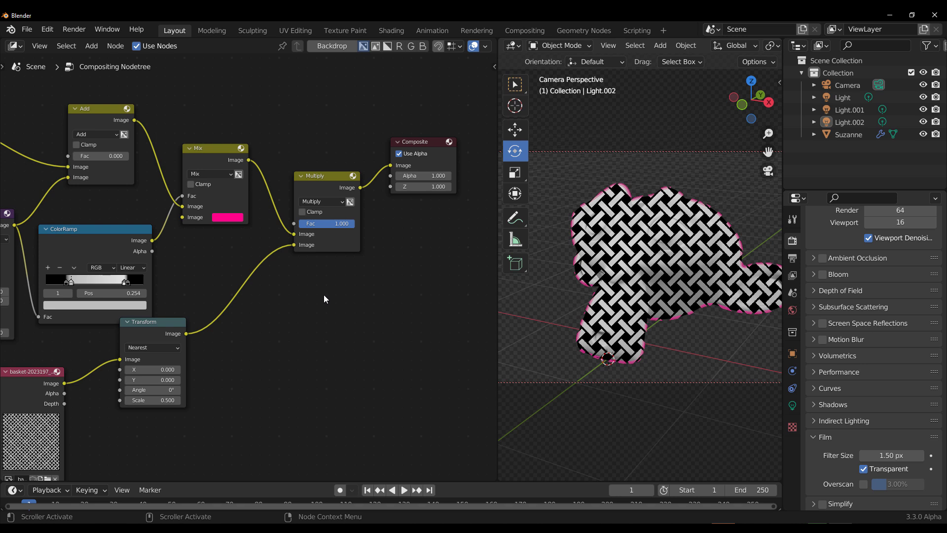
# Set the pattern's blend node back to Multiply and lower its Fac to 0.633
pyautogui.moveTo(370, 287); pyautogui.dragTo(254, 345, button='middle')
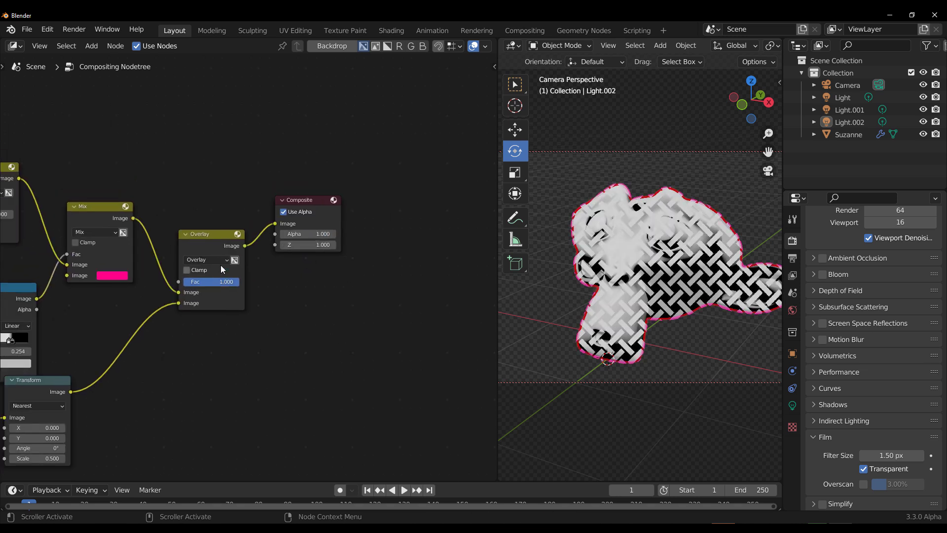
pyautogui.click(220, 262)
pyautogui.click(226, 302)
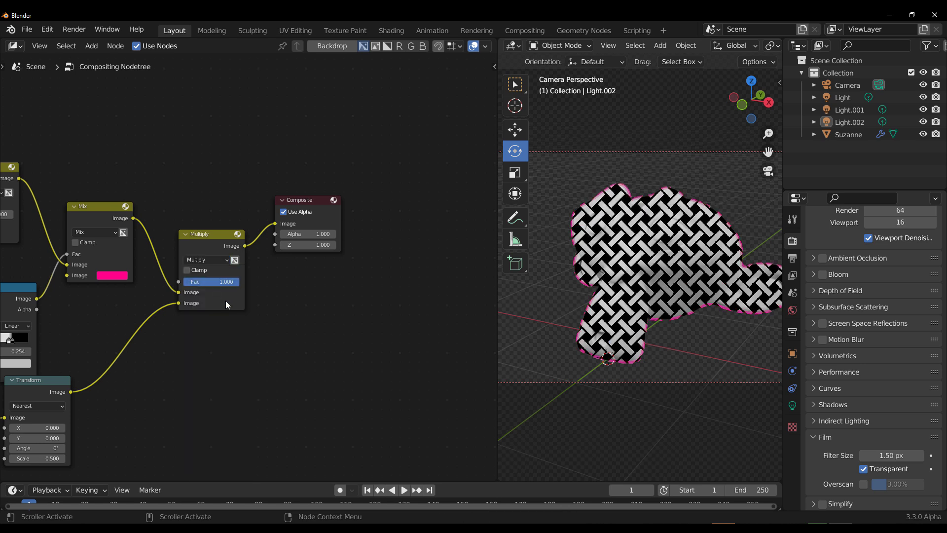
pyautogui.moveTo(233, 285); pyautogui.dragTo(212, 284)
pyautogui.moveTo(691, 325); pyautogui.dragTo(582, 318, button='middle')
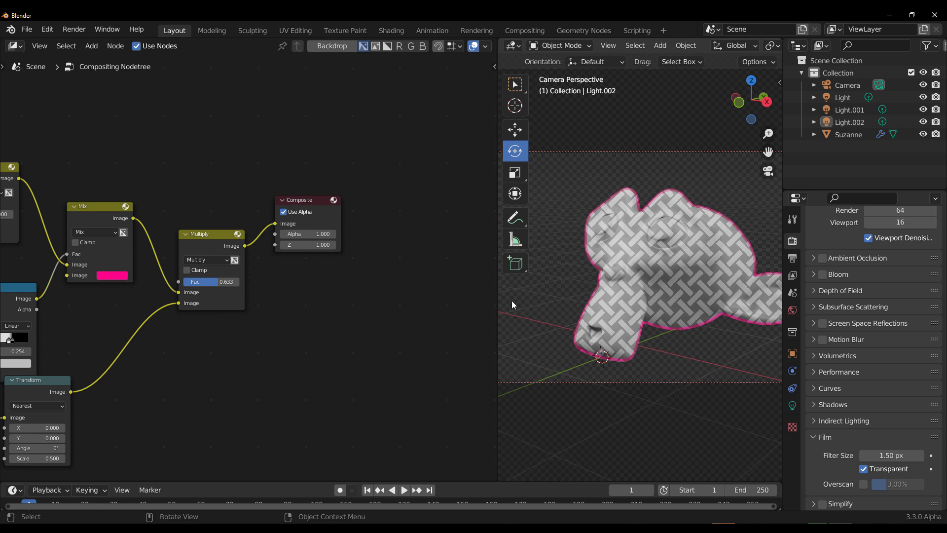
# Render the image to examine the composited pattern and outline, and close the render window
pyautogui.click(74, 29)
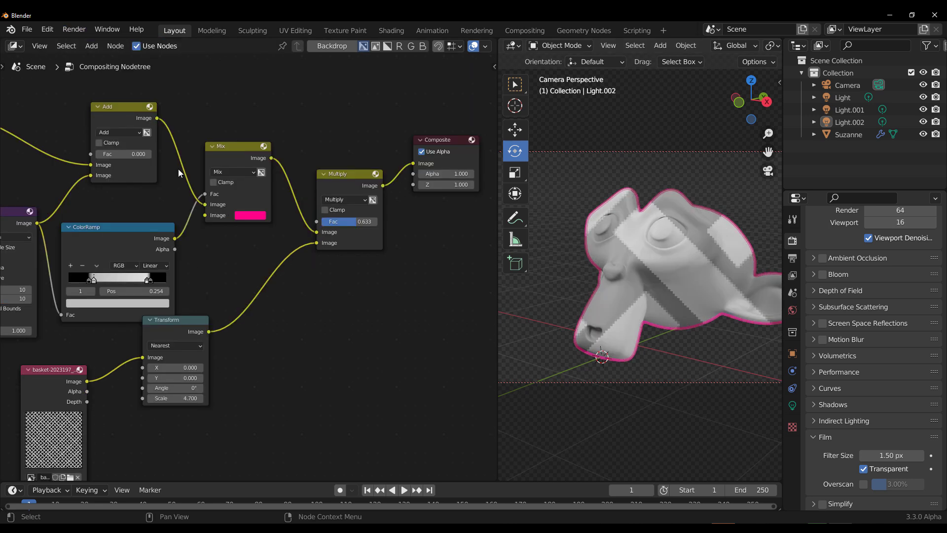
pyautogui.click(74, 30)
pyautogui.click(86, 43)
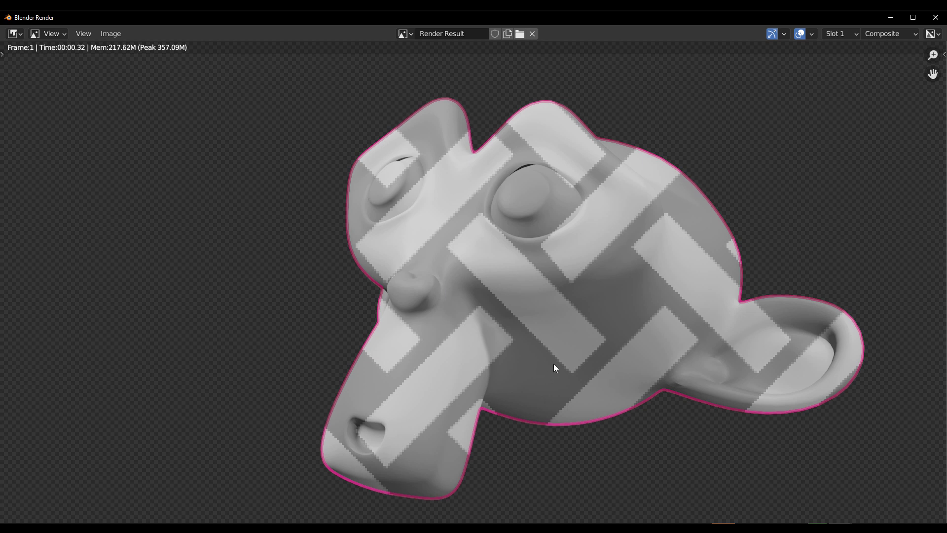
pyautogui.click(936, 17)
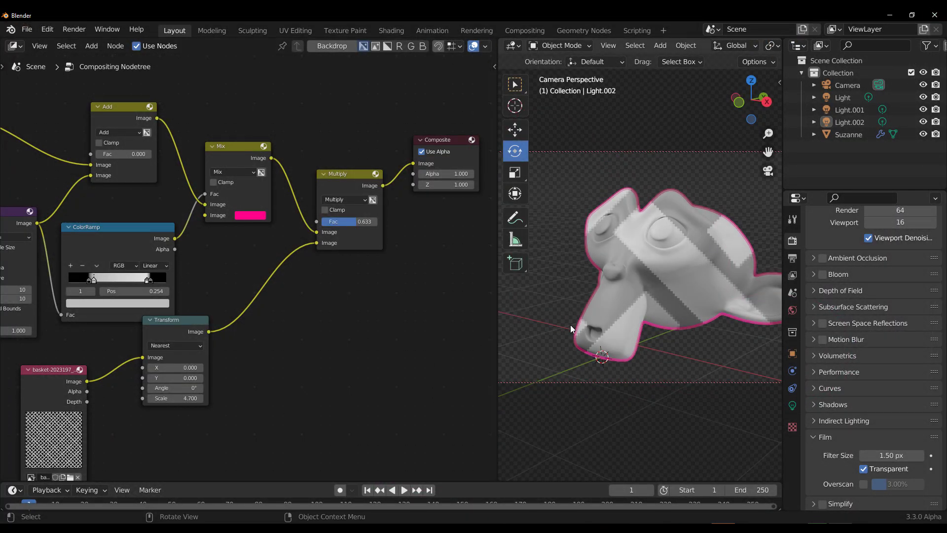
# Switch the Composite node's Use Alpha option off and back on to compare the viewport result
pyautogui.moveTo(387, 342); pyautogui.dragTo(282, 360, button='middle')
pyautogui.click(317, 170)
pyautogui.click(350, 167)
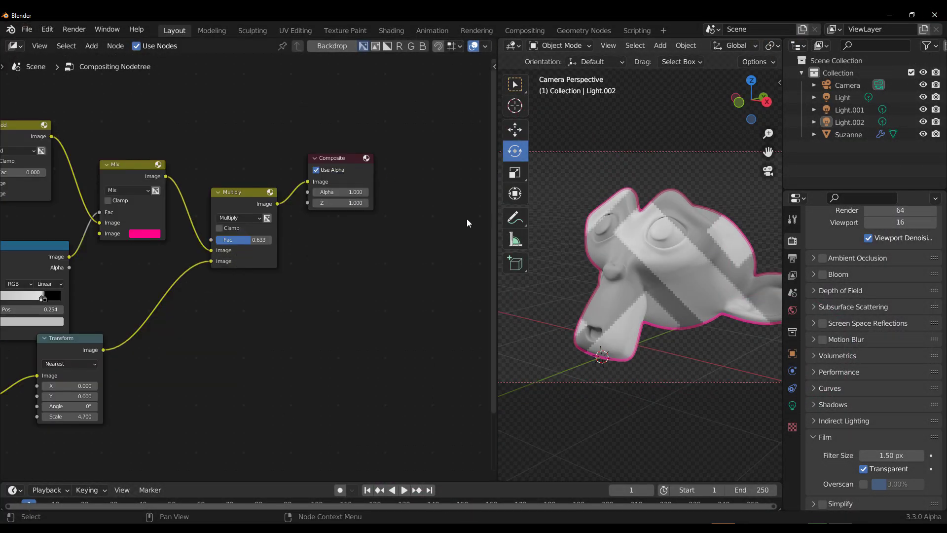
pyautogui.scroll(-6, 646, 274)
pyautogui.scroll(6, 690, 320)
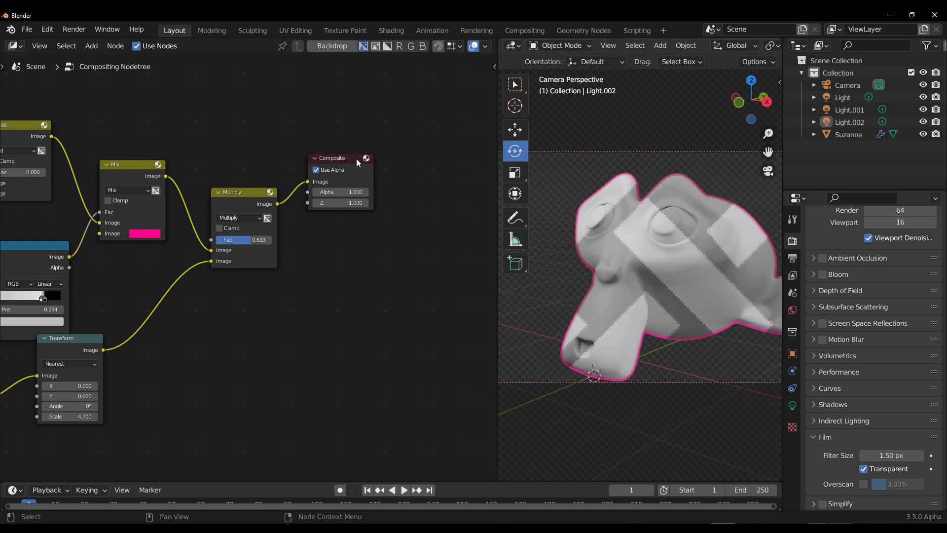
# Move the Composite node farther out, insert a Transform node between Multiply and Composite, and set its Scale to 0.7
pyautogui.moveTo(356, 159); pyautogui.dragTo(444, 173)
pyautogui.moveTo(278, 203); pyautogui.dragTo(359, 245)
pyautogui.write('tran')
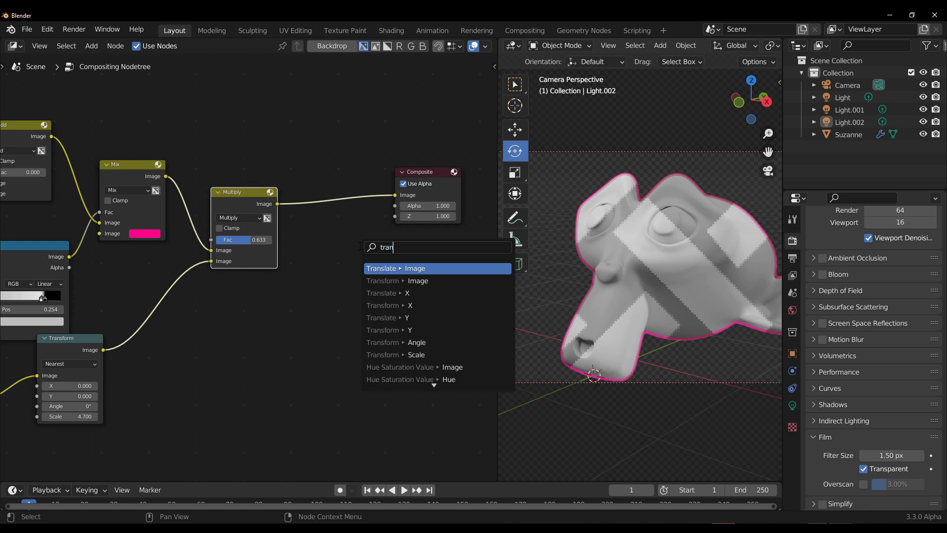
pyautogui.press('Down')
pyautogui.press('Return')
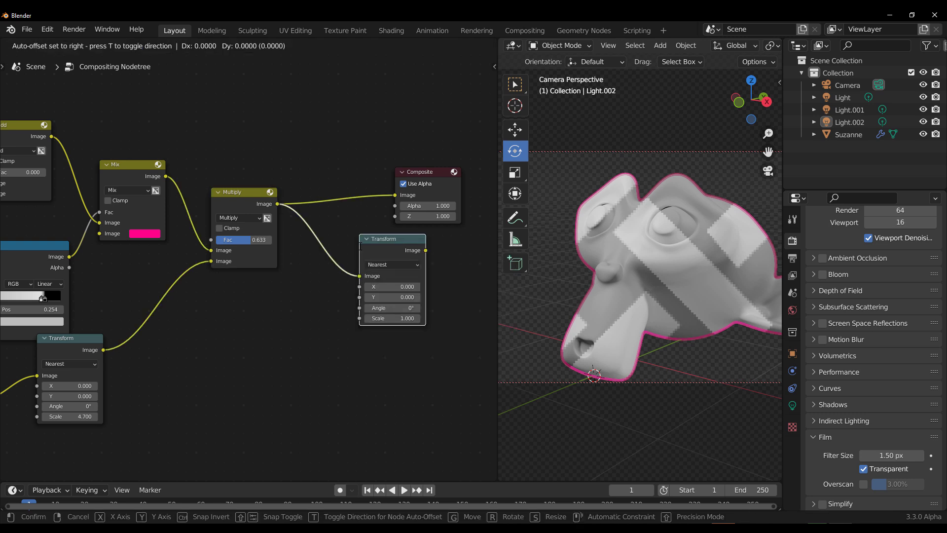
pyautogui.click(348, 176)
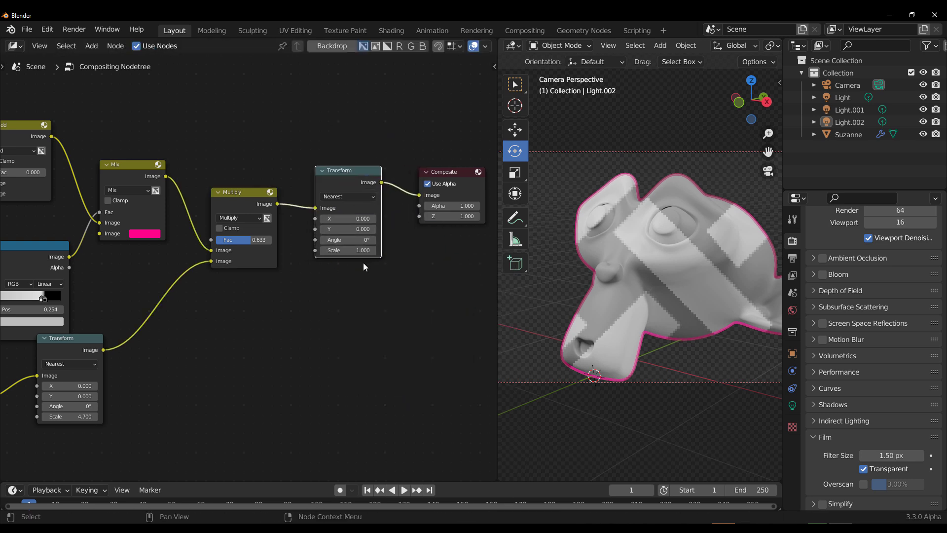
pyautogui.moveTo(348, 250); pyautogui.dragTo(328, 250)
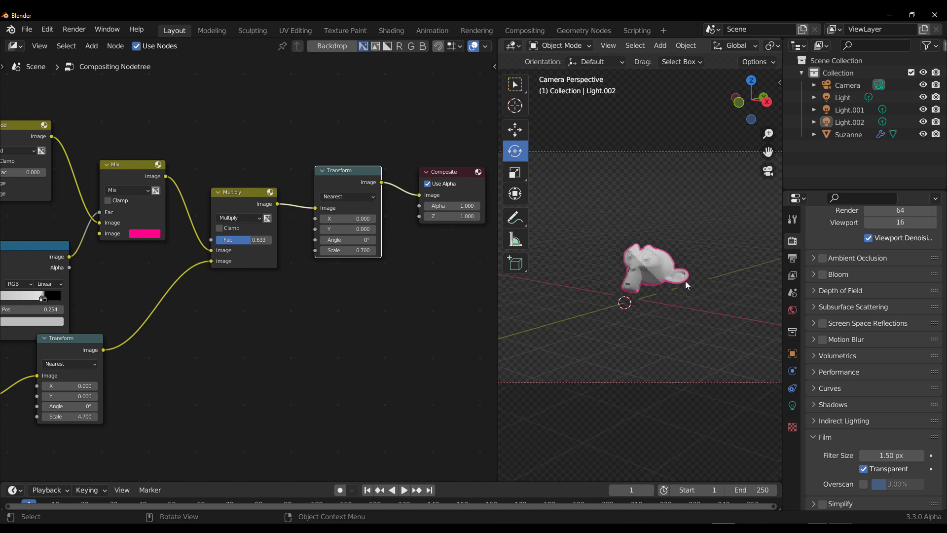
# Reposition the basket pattern's Image node and set the Scale of its Transform node to 0.9
pyautogui.moveTo(186, 397); pyautogui.dragTo(359, 319, button='middle')
pyautogui.moveTo(130, 322); pyautogui.dragTo(104, 307)
pyautogui.moveTo(240, 339)
pyautogui.mouseDown()
pyautogui.moveTo(266, 338)
pyautogui.moveTo(243, 339)
pyautogui.mouseUp()
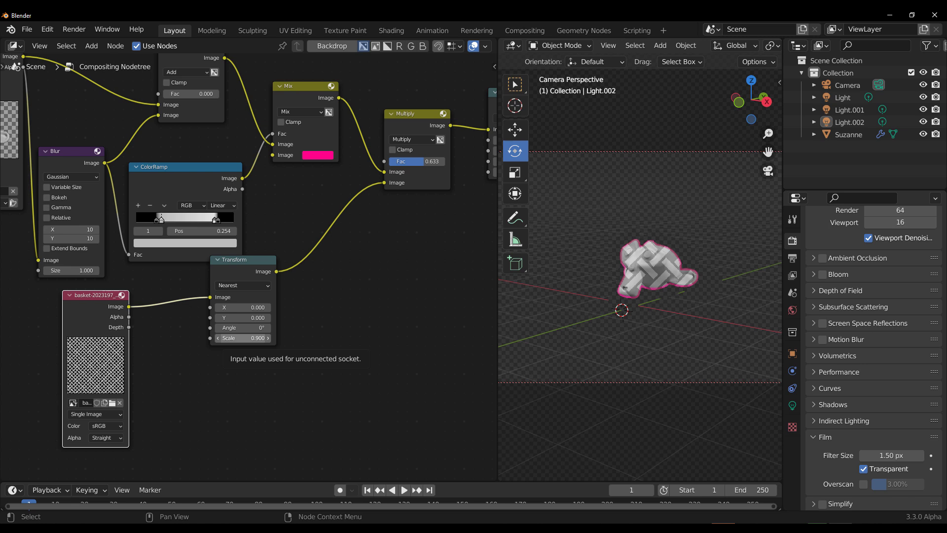
# Try shifting the composited image with the offset of the Transform node before Composite, and undo the change
pyautogui.moveTo(402, 387); pyautogui.dragTo(355, 397, button='middle')
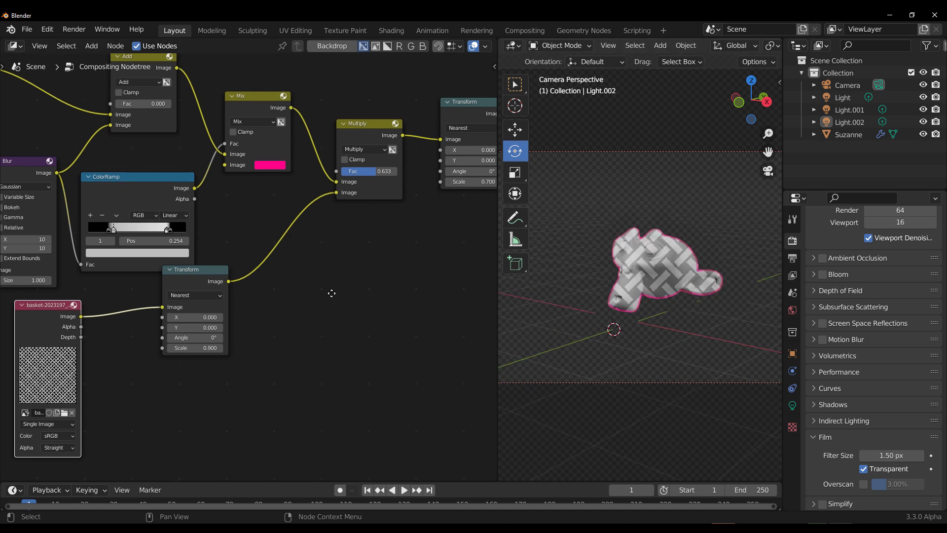
pyautogui.moveTo(364, 293); pyautogui.dragTo(220, 345, button='middle')
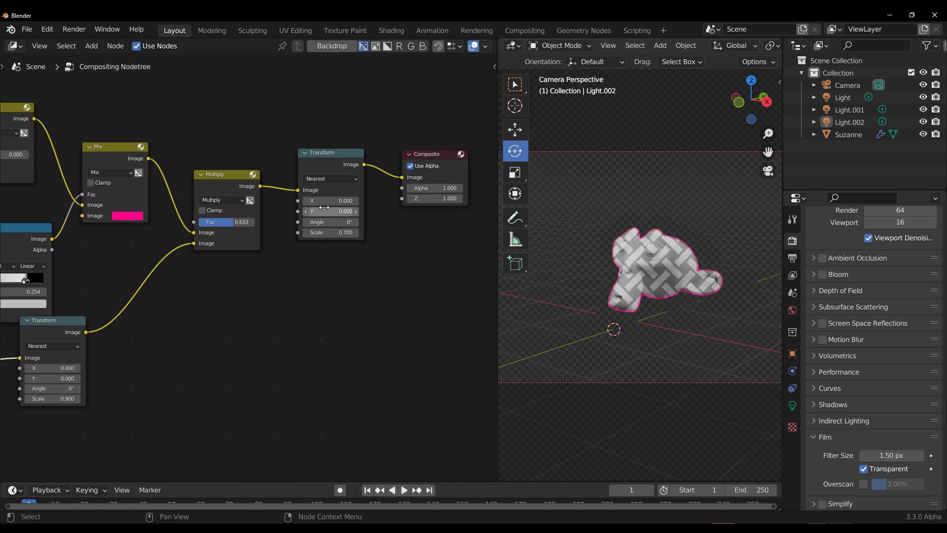
pyautogui.moveTo(331, 201); pyautogui.dragTo(313, 225)
pyautogui.hotkey('ctrl', 'z')
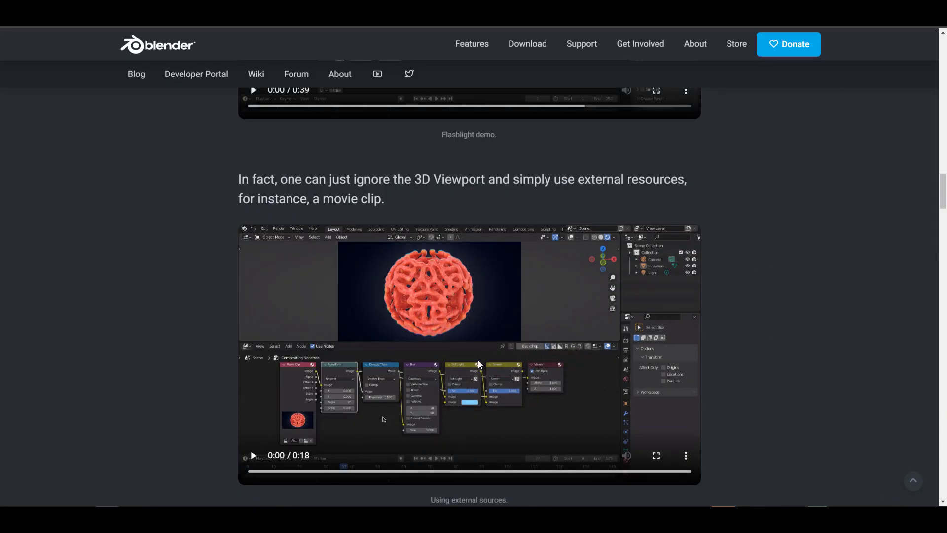
# Switch to the Blender website article and look through the compositor demos up to the How To Use It section
pyautogui.scroll(9, 579, 364)
pyautogui.scroll(-10, 579, 364)
pyautogui.scroll(2, 579, 364)
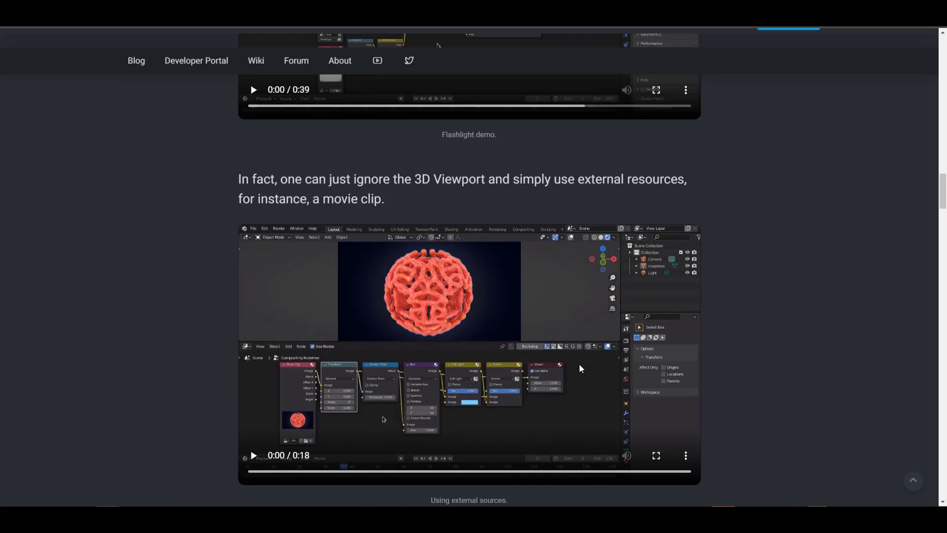
pyautogui.scroll(18, 581, 364)
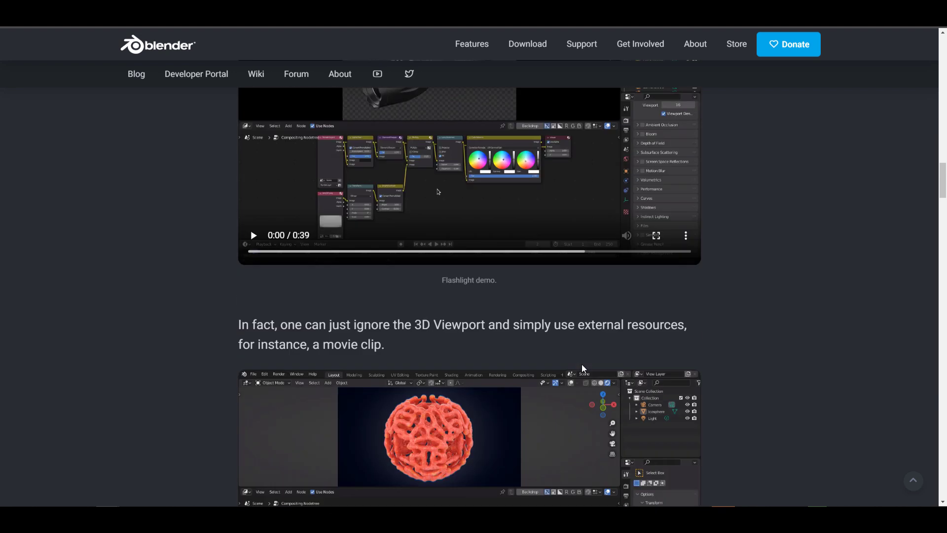
pyautogui.scroll(9, 584, 364)
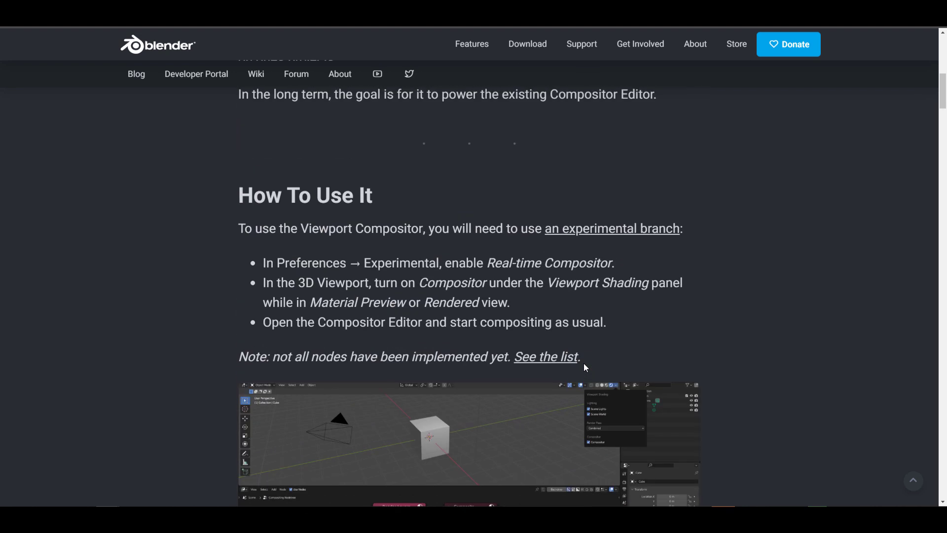
# Review the article's How To Use It section and its ghost, flashlight and movie clip compositor demos
pyautogui.scroll(-16, 584, 364)
pyautogui.scroll(-8, 584, 365)
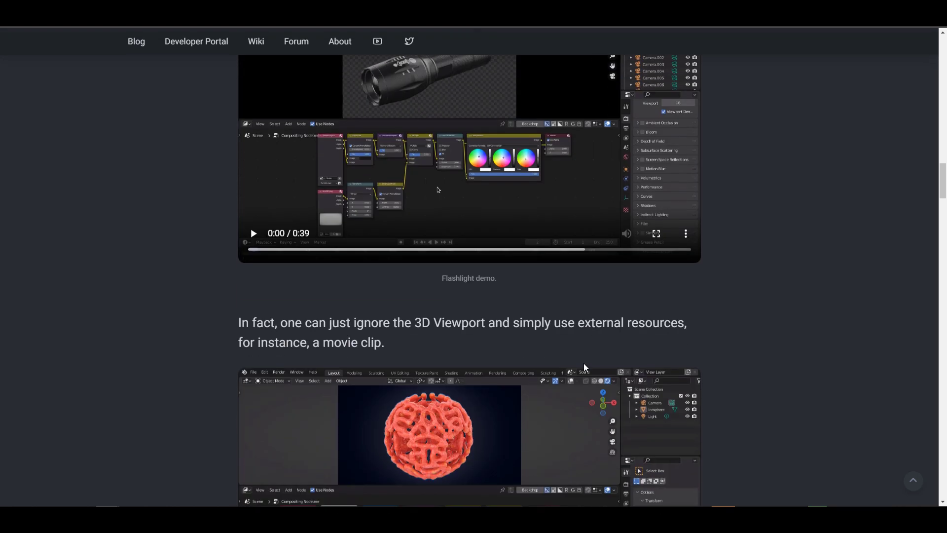
pyautogui.scroll(13, 584, 365)
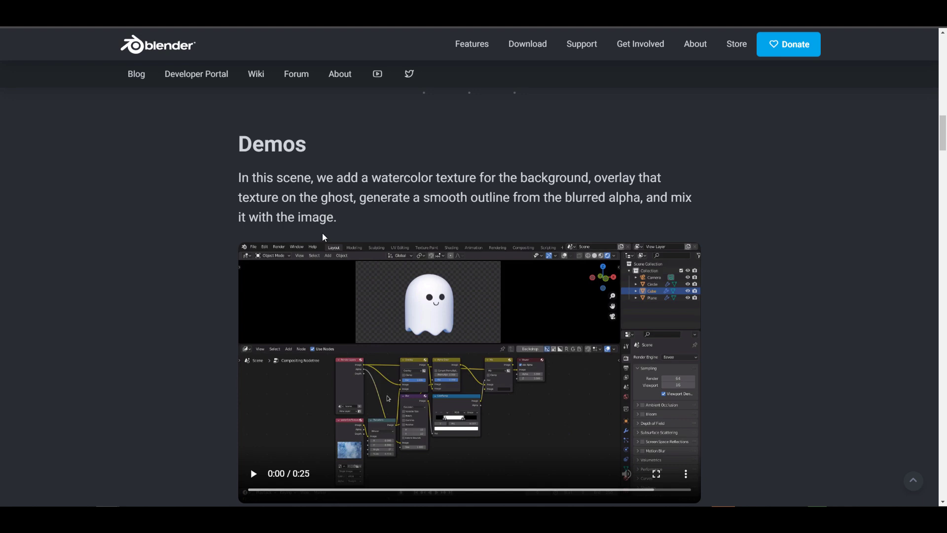
pyautogui.scroll(4, 318, 232)
# Switch to the Realtime Compositor task T99210, examine its checklist of implemented nodes from Color to Distort, and return to the article
pyautogui.click(223, 6)
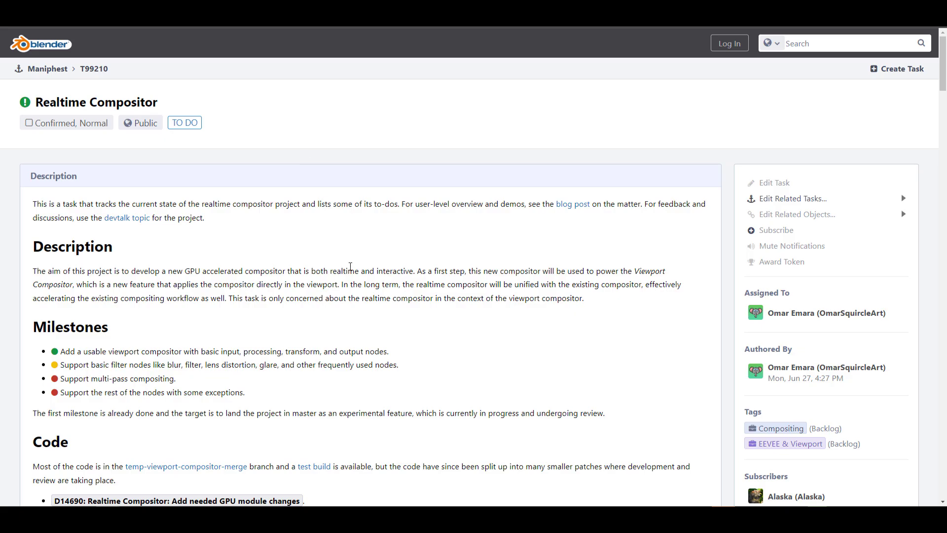
pyautogui.scroll(-11, 351, 269)
pyautogui.scroll(4, 353, 270)
pyautogui.scroll(-15, 354, 271)
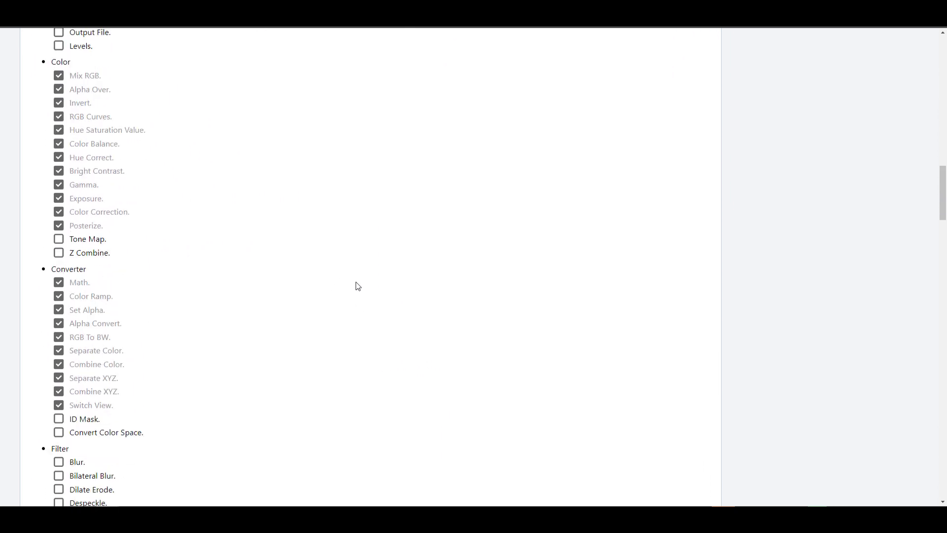
pyautogui.scroll(-3, 358, 286)
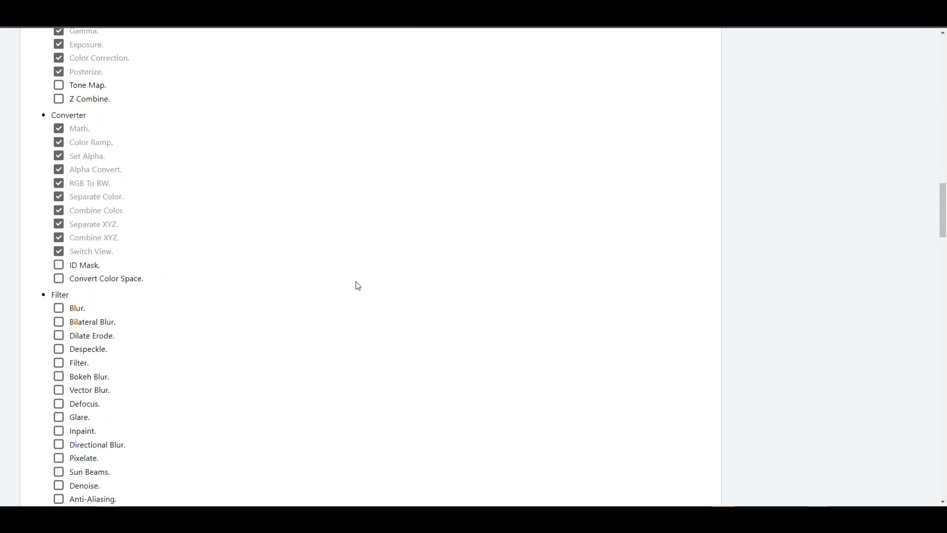
pyautogui.scroll(-8, 308, 140)
pyautogui.scroll(8, 316, 99)
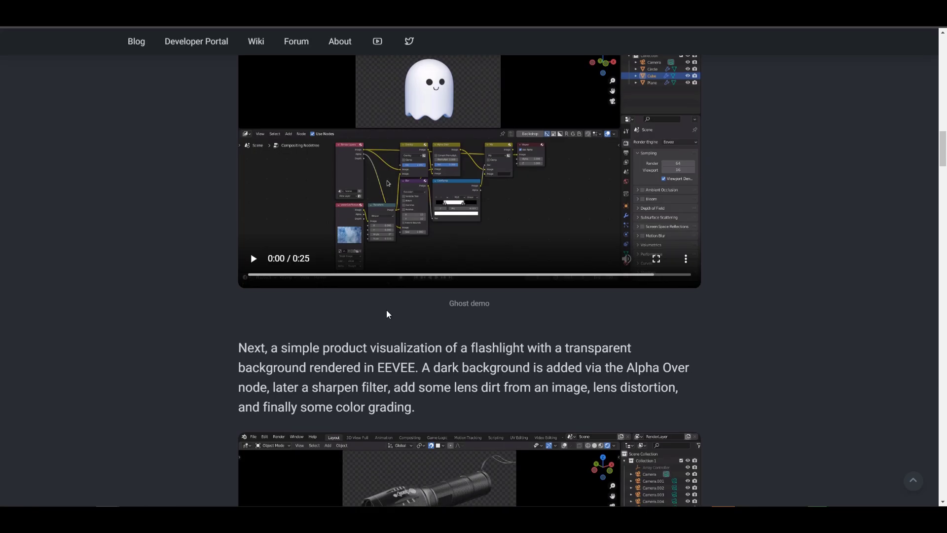
pyautogui.scroll(-13, 387, 311)
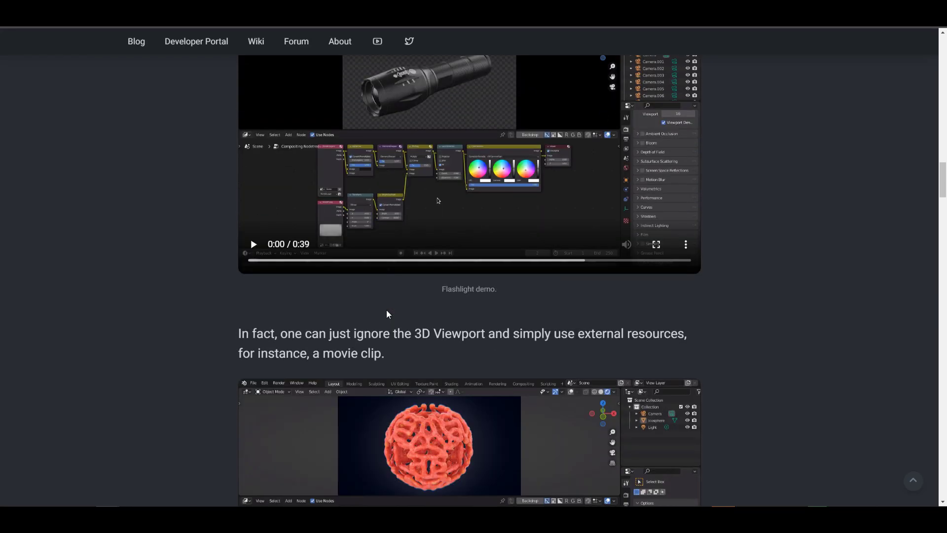